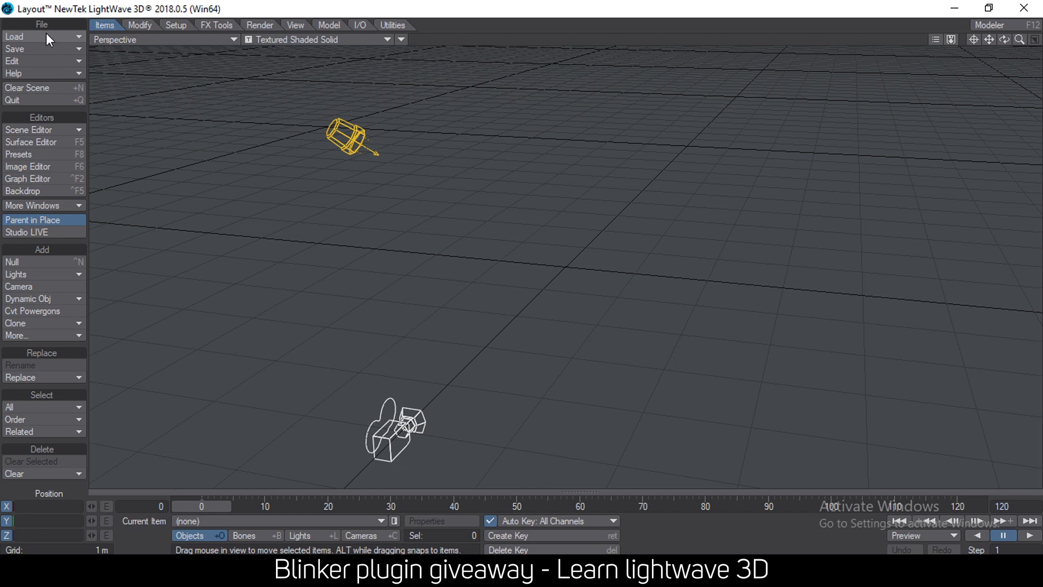
# Load the recent scene main_characters.lws and hide the characters' bones in the perspective view.
pyautogui.click(49, 36)
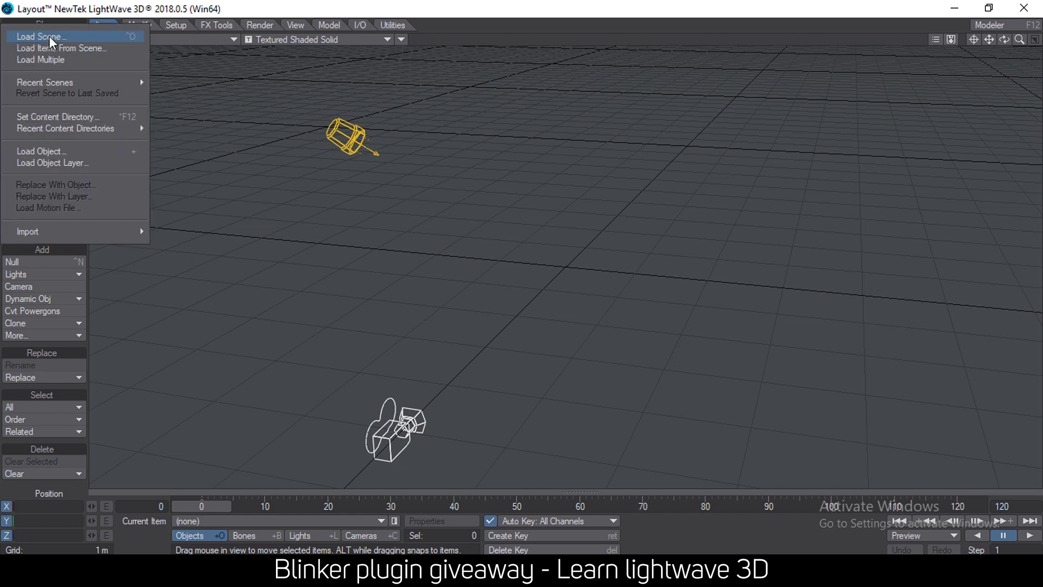
pyautogui.moveTo(60, 83)
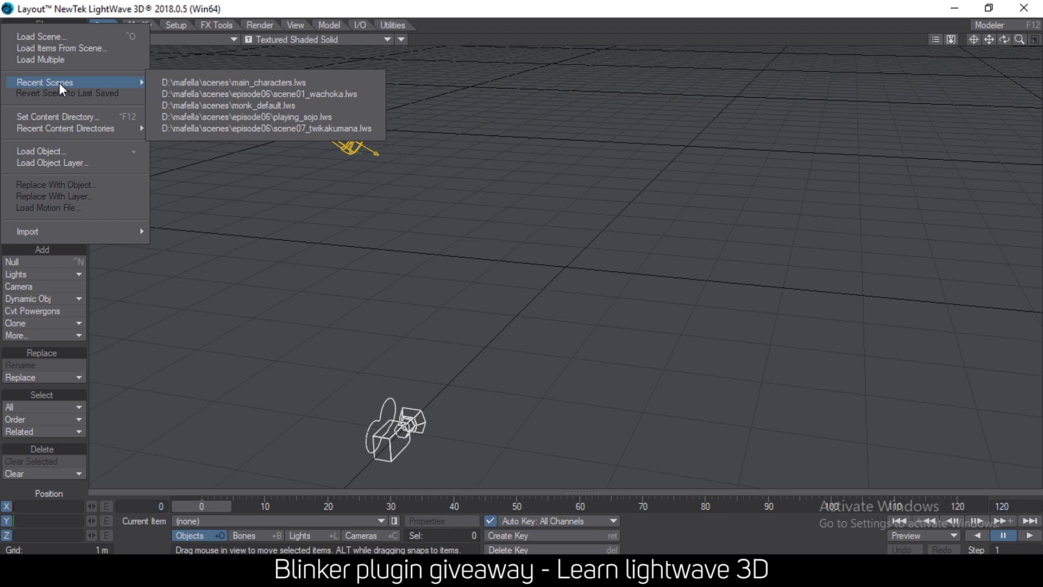
pyautogui.click(275, 82)
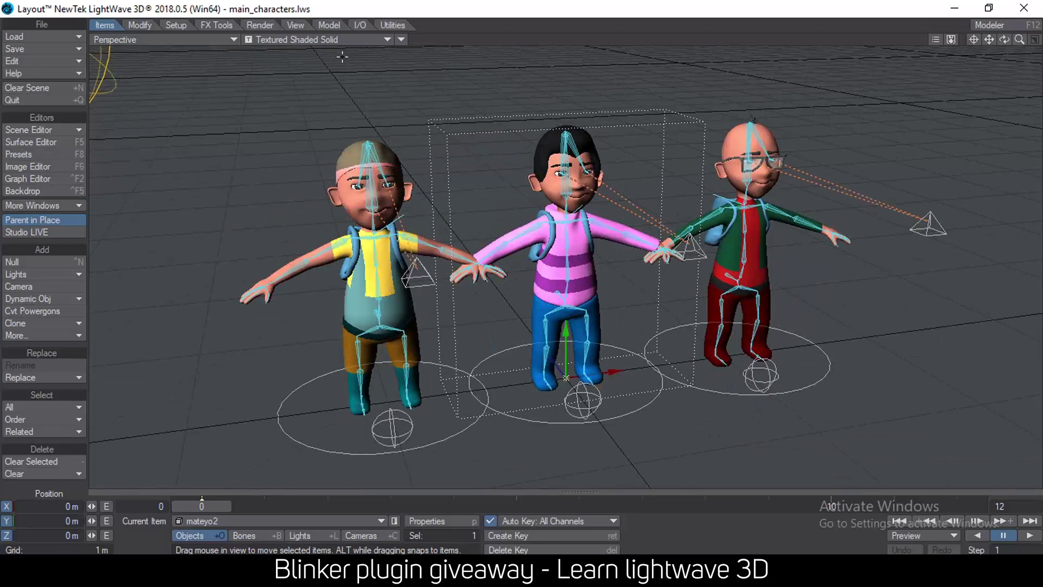
pyautogui.click(402, 39)
pyautogui.click(405, 46)
pyautogui.scroll(-3, 555, 169)
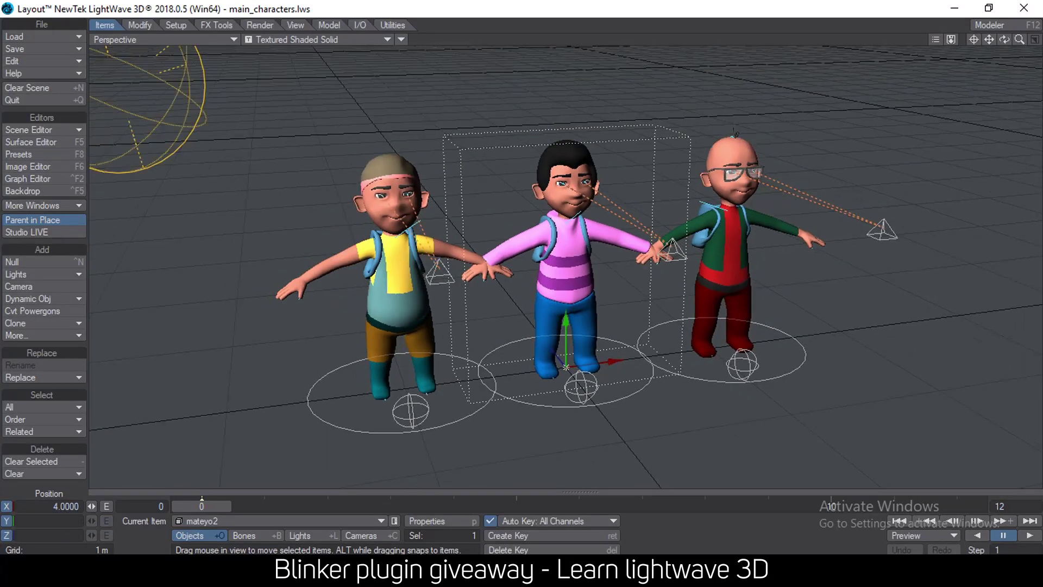
# Add the blinker master plugin to the scene and open its settings window.
pyautogui.click(392, 25)
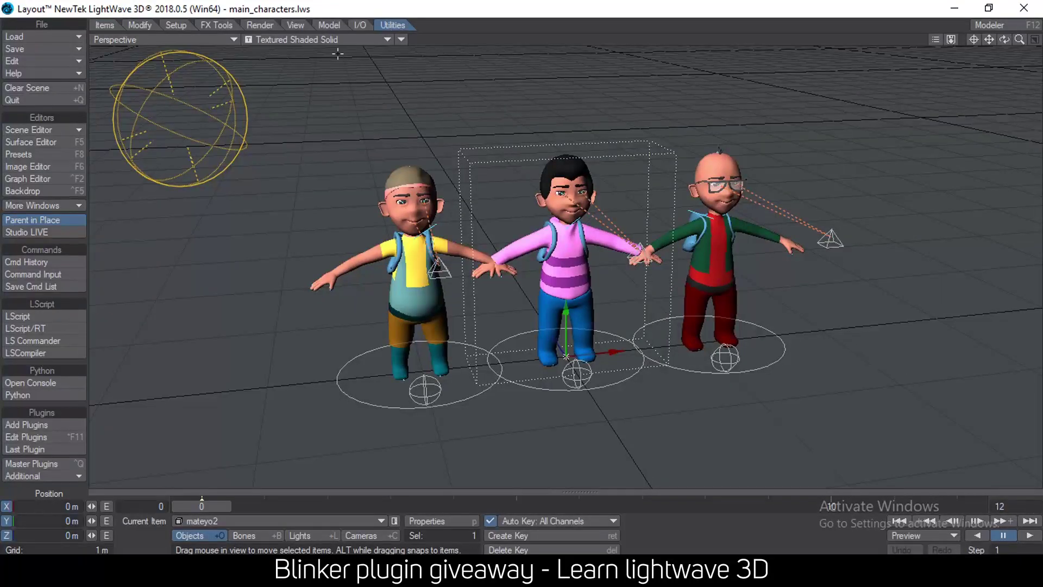
pyautogui.click(27, 423)
pyautogui.click(466, 364)
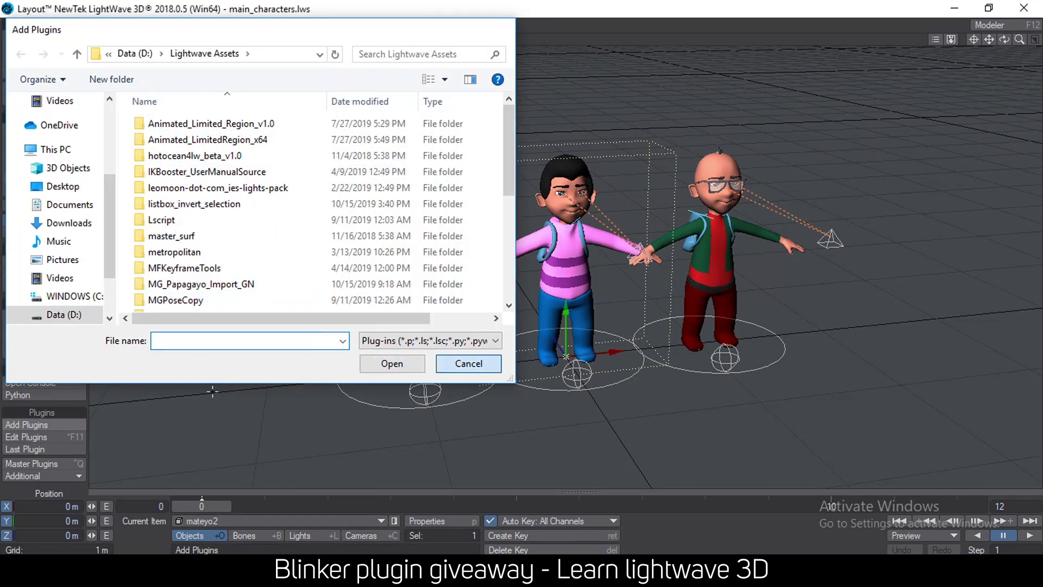
pyautogui.click(43, 463)
pyautogui.moveTo(248, 190); pyautogui.dragTo(300, 68)
pyautogui.click(293, 94)
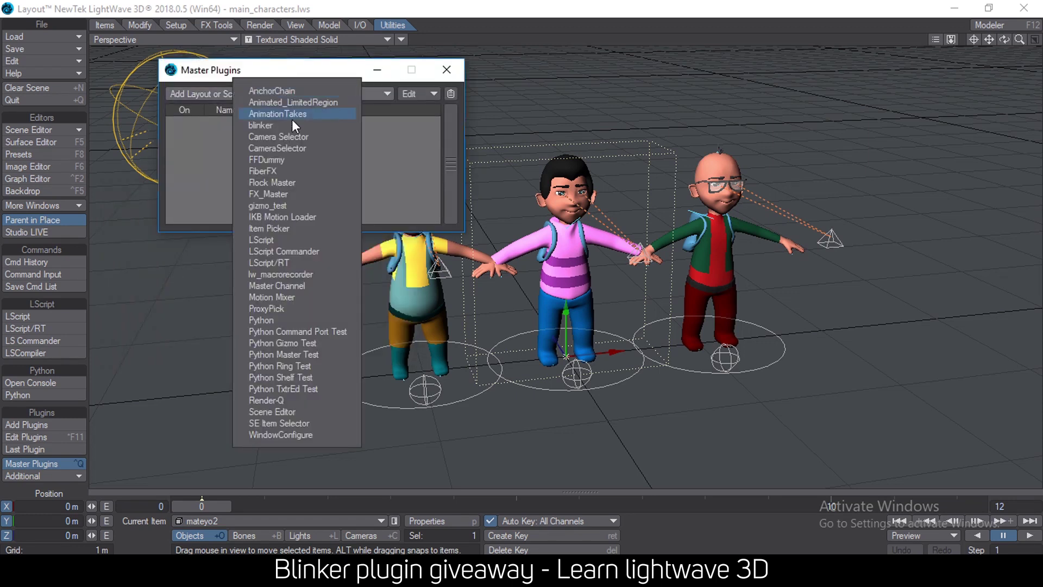
pyautogui.click(272, 125)
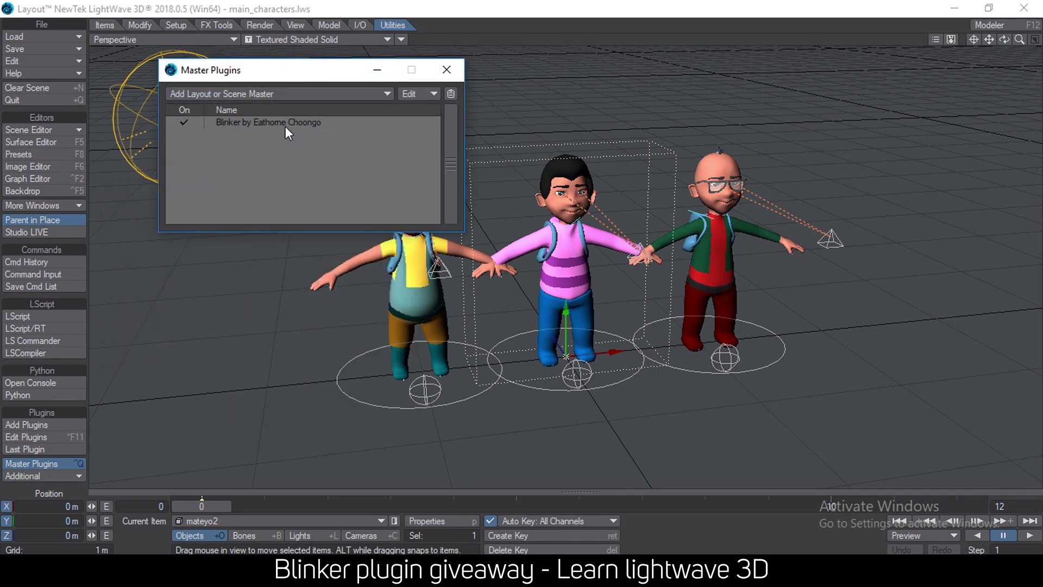
pyautogui.doubleClick(285, 126)
pyautogui.click(446, 69)
pyautogui.moveTo(174, 122); pyautogui.dragTo(191, 174)
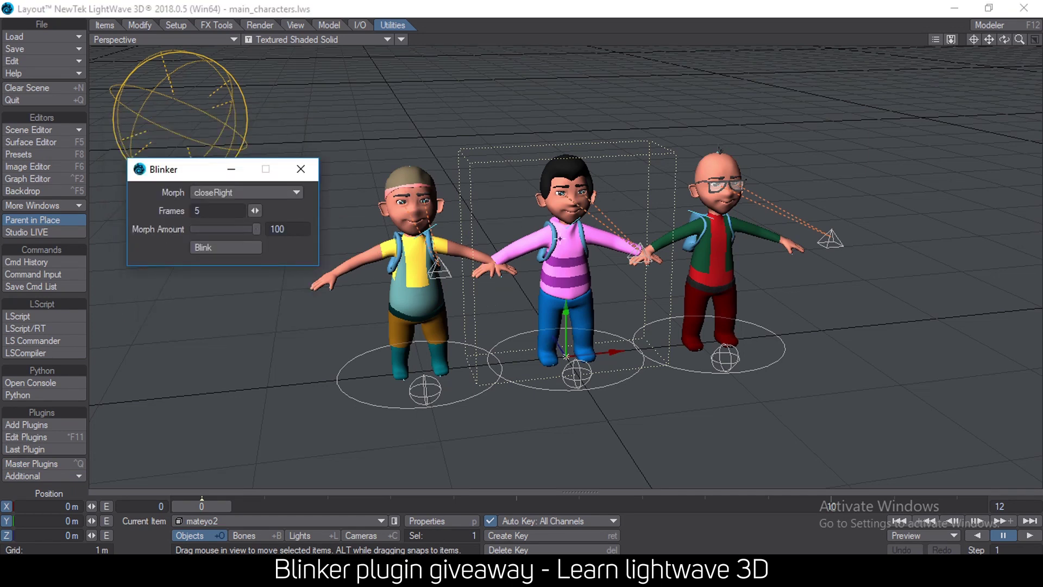
pyautogui.moveTo(192, 178)
pyautogui.mouseDown()
pyautogui.moveTo(187, 199)
pyautogui.moveTo(184, 190)
pyautogui.mouseUp()
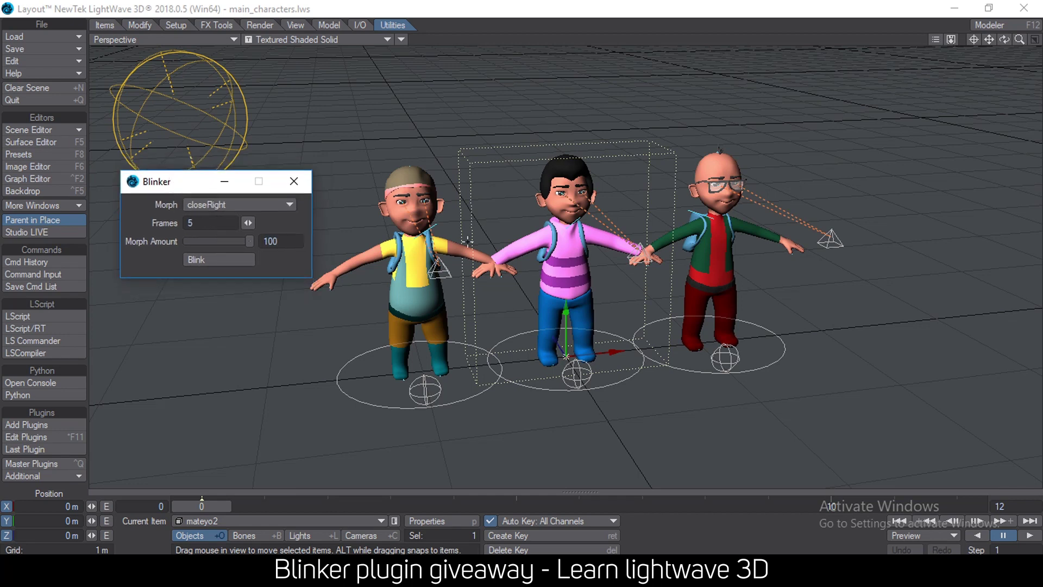
# Choose the close morph in Blinker and set the timeline's end frame to 100.
pyautogui.click(222, 203)
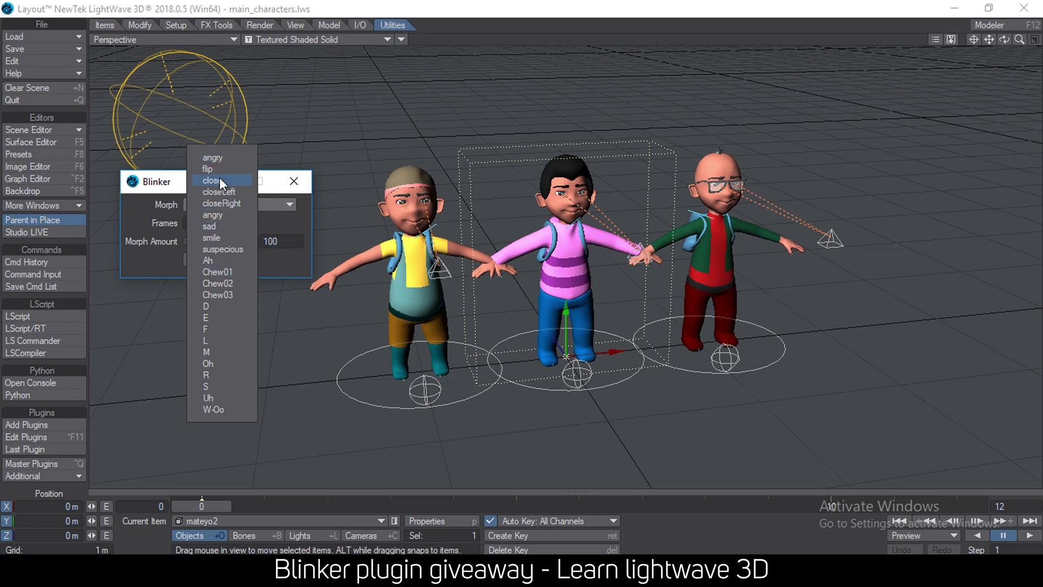
pyautogui.click(220, 180)
pyautogui.moveTo(1020, 504); pyautogui.dragTo(897, 514)
pyautogui.write('100')
pyautogui.press('Return')
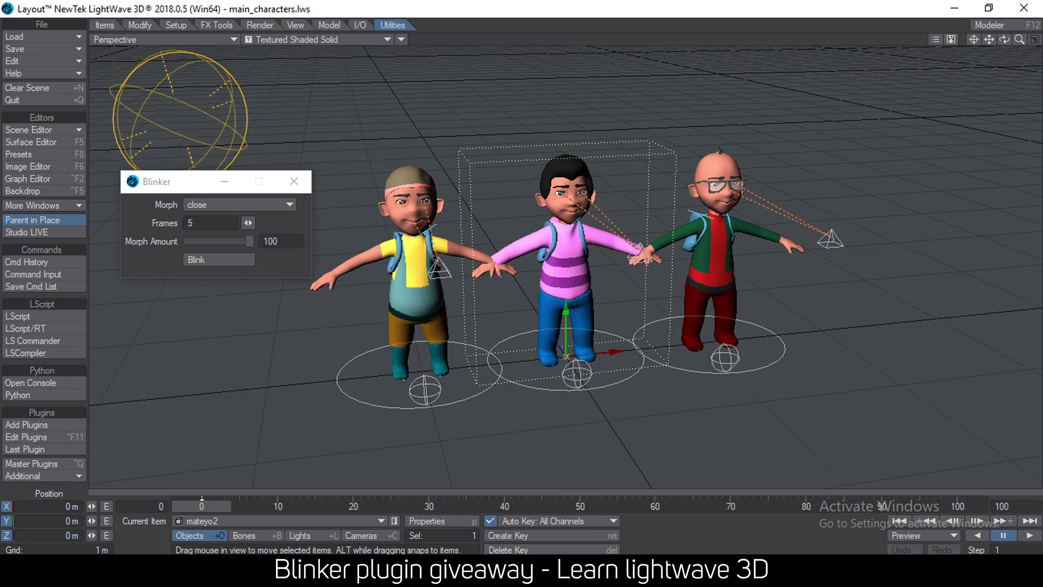
# Add blinks with the close morph to mateyo2 at frames 0 and 20.
pyautogui.click(212, 259)
pyautogui.moveTo(203, 510); pyautogui.dragTo(353, 508)
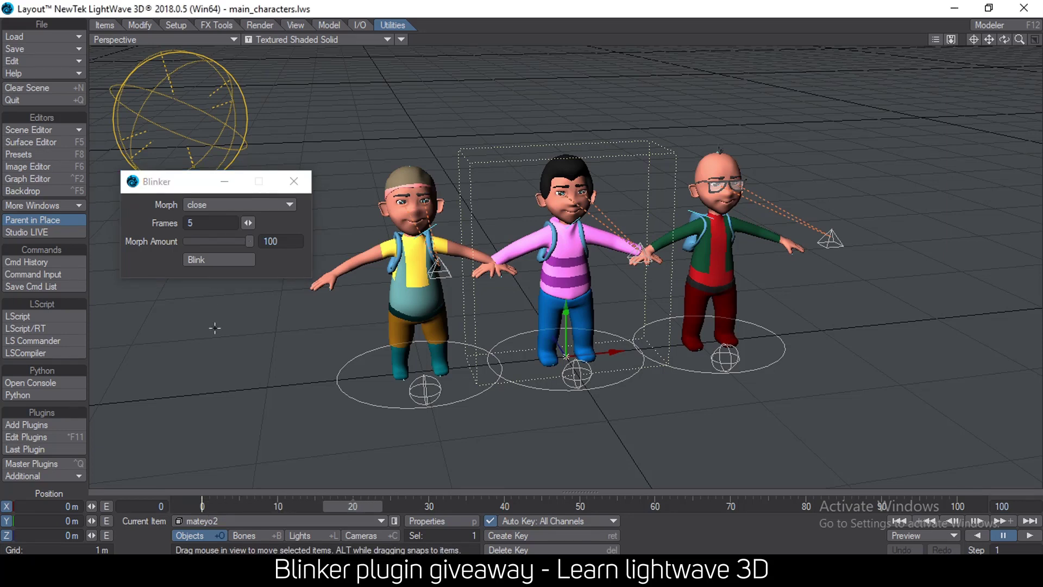
pyautogui.click(209, 260)
# Select the dumbo character and add blinks with its close morph at frames 30 and 40.
pyautogui.moveTo(342, 503); pyautogui.dragTo(448, 506)
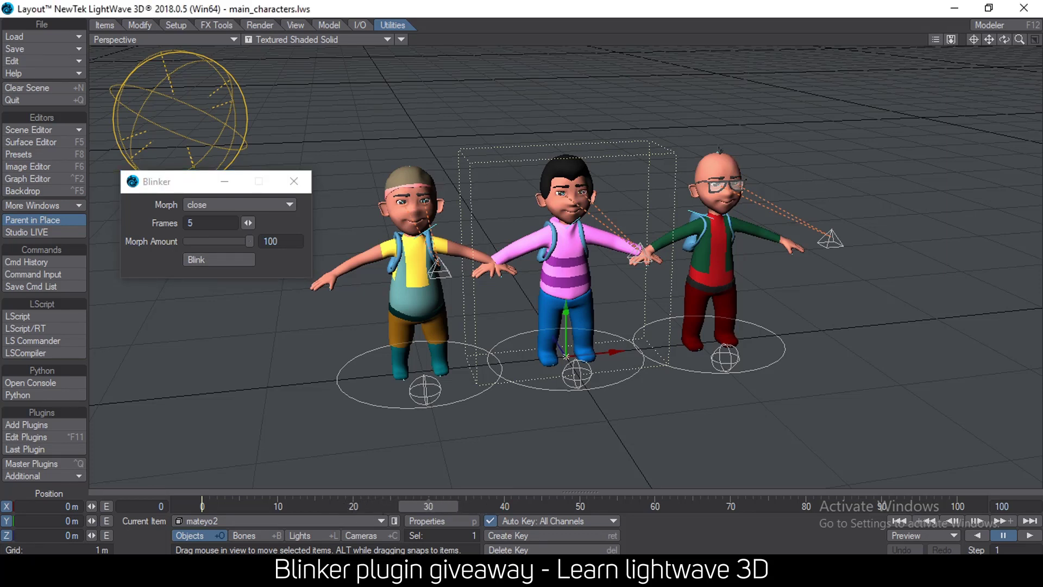
pyautogui.click(416, 272)
pyautogui.click(200, 204)
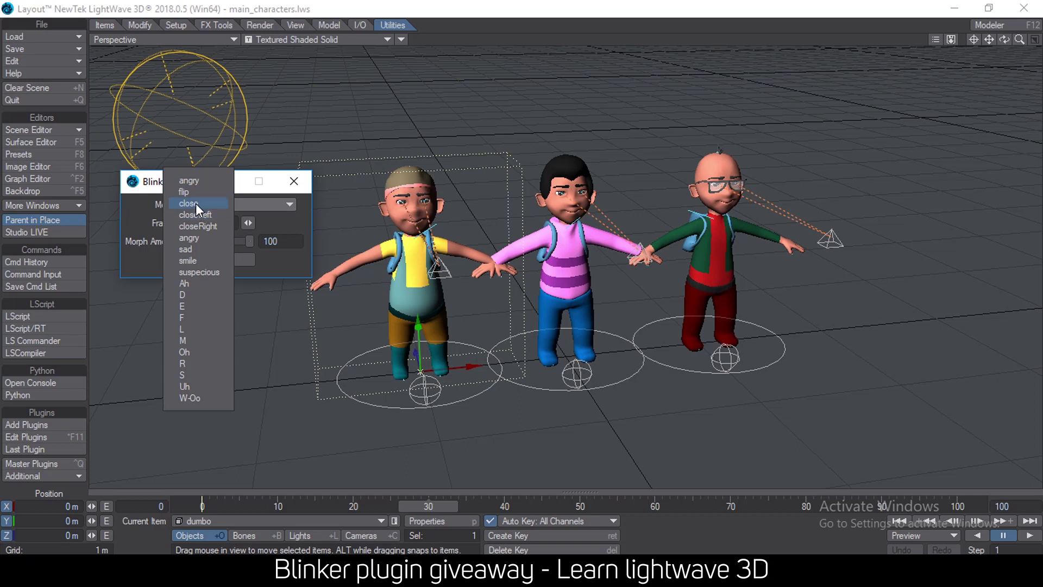
pyautogui.click(204, 204)
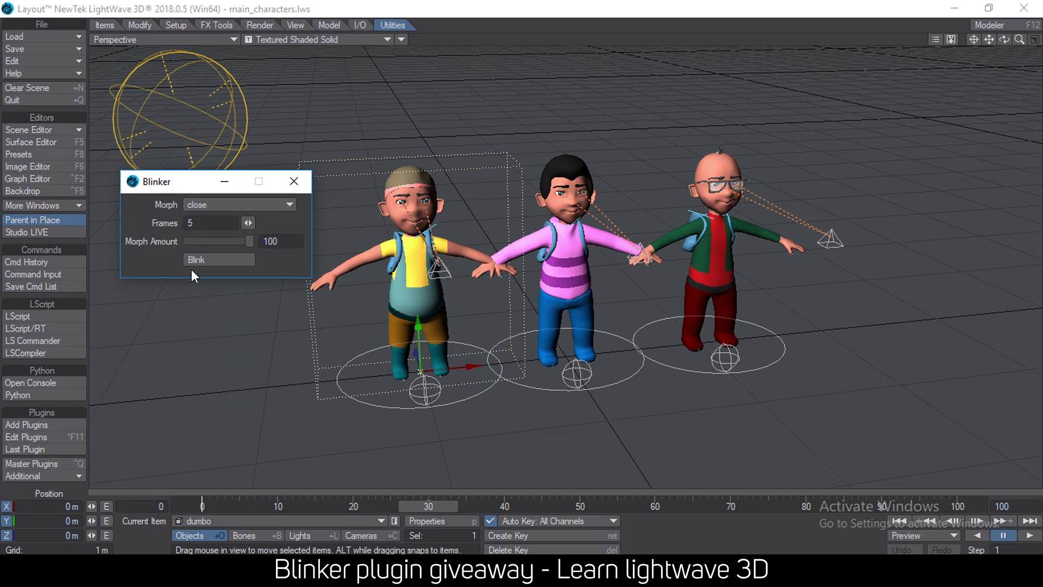
pyautogui.moveTo(435, 502); pyautogui.dragTo(504, 506)
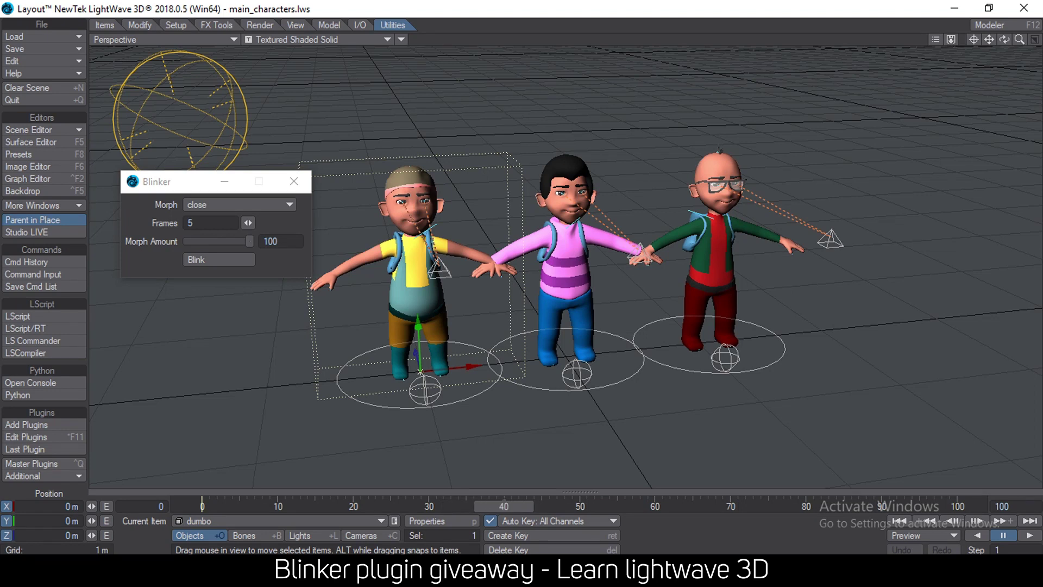
pyautogui.click(199, 257)
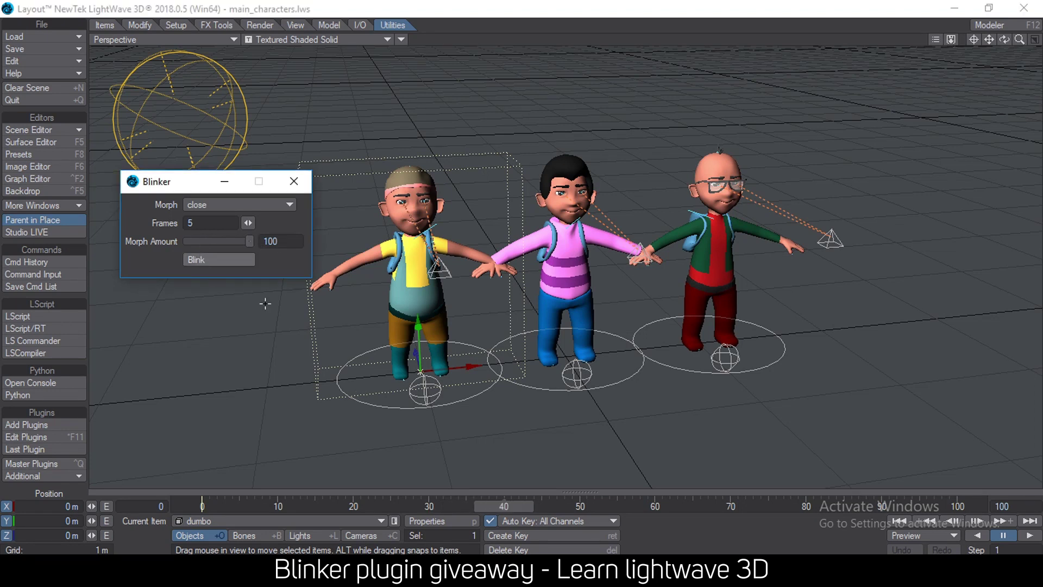
# Add a blink to the paulu character at frame 45, and scrub back through the timeline to check the blinks.
pyautogui.click(511, 504)
pyautogui.moveTo(510, 506); pyautogui.dragTo(541, 505)
pyautogui.click(701, 173)
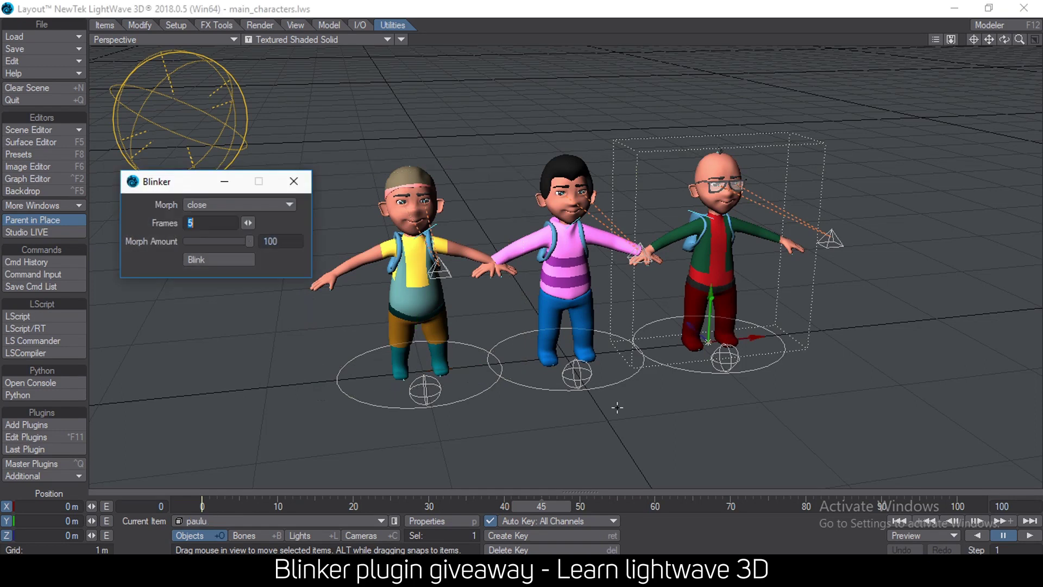
pyautogui.click(213, 262)
pyautogui.moveTo(541, 505); pyautogui.dragTo(202, 506)
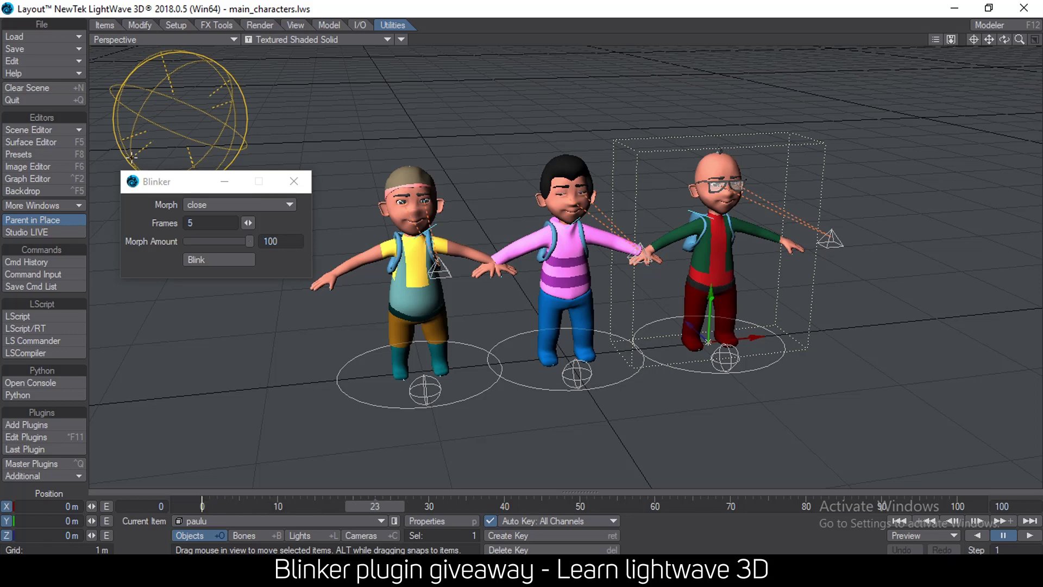
# Add a one-eyed blink to dumbo at frame 60 using the closeLeft morph.
pyautogui.click(211, 204)
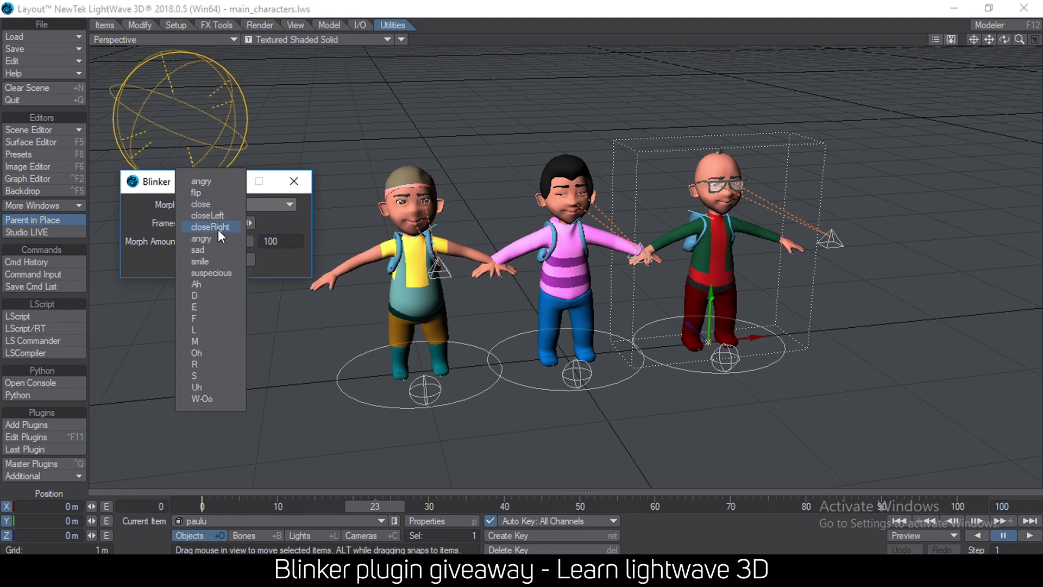
pyautogui.click(218, 215)
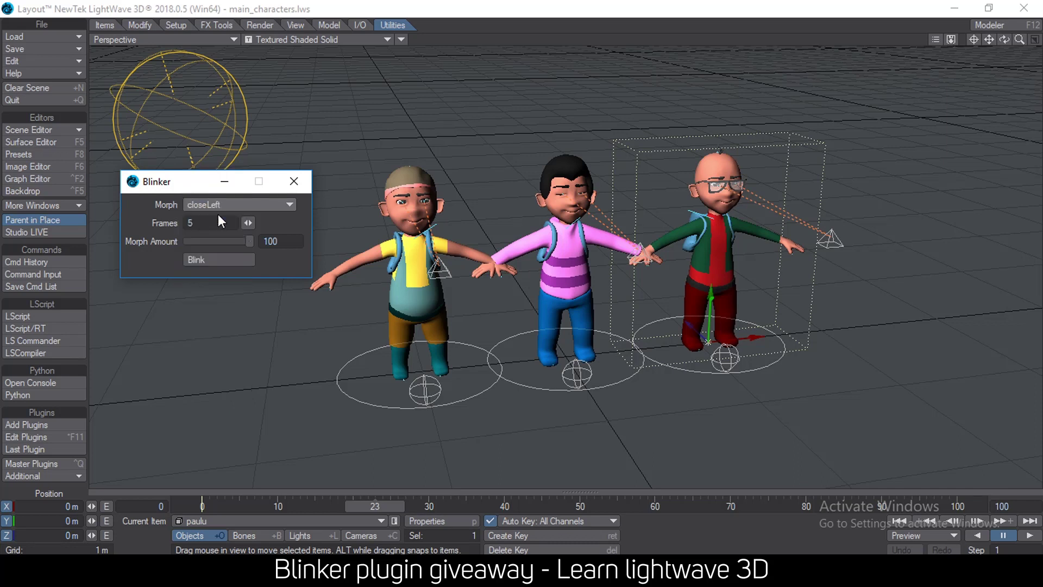
pyautogui.click(422, 197)
pyautogui.moveTo(375, 506); pyautogui.dragTo(654, 506)
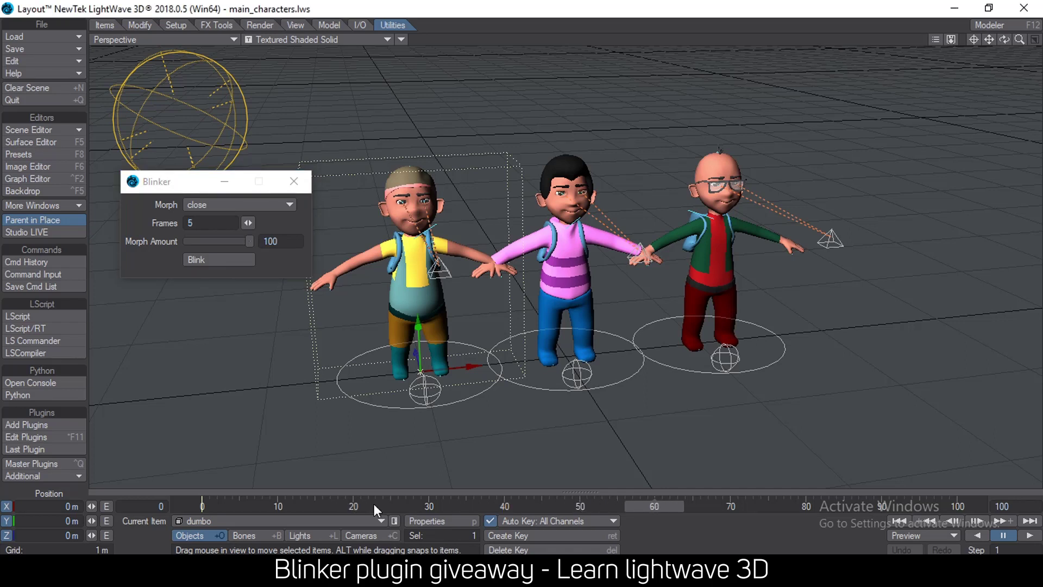
pyautogui.click(205, 206)
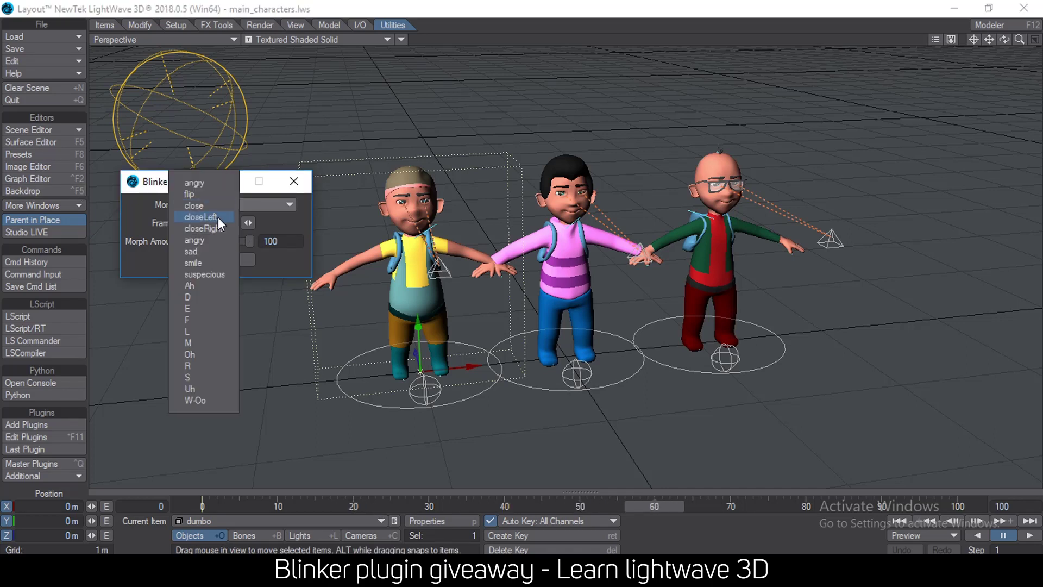
pyautogui.click(219, 216)
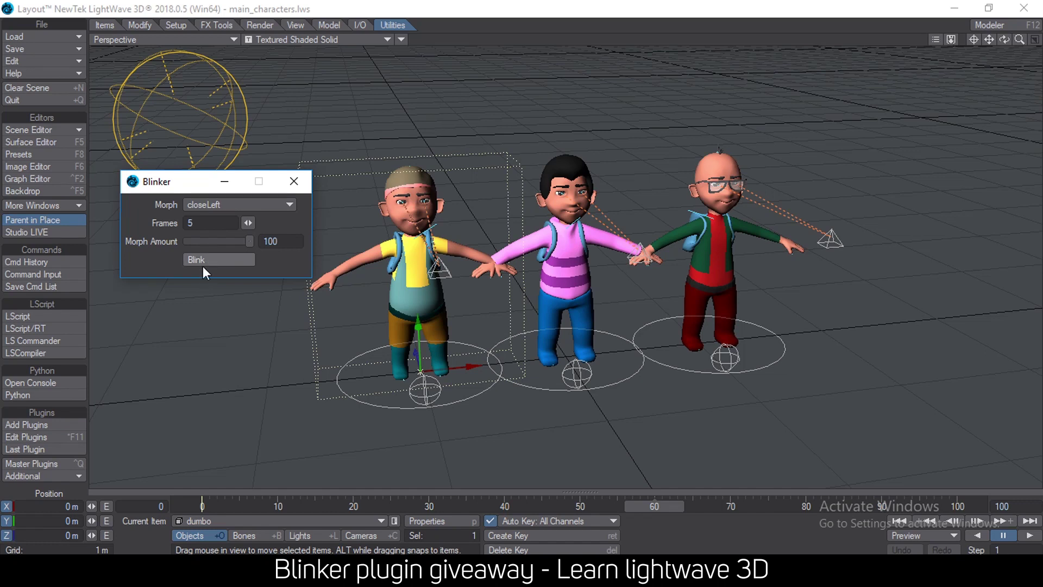
# Add a blink with the closeRight morph to dumbo at frame 61.
pyautogui.click(653, 504)
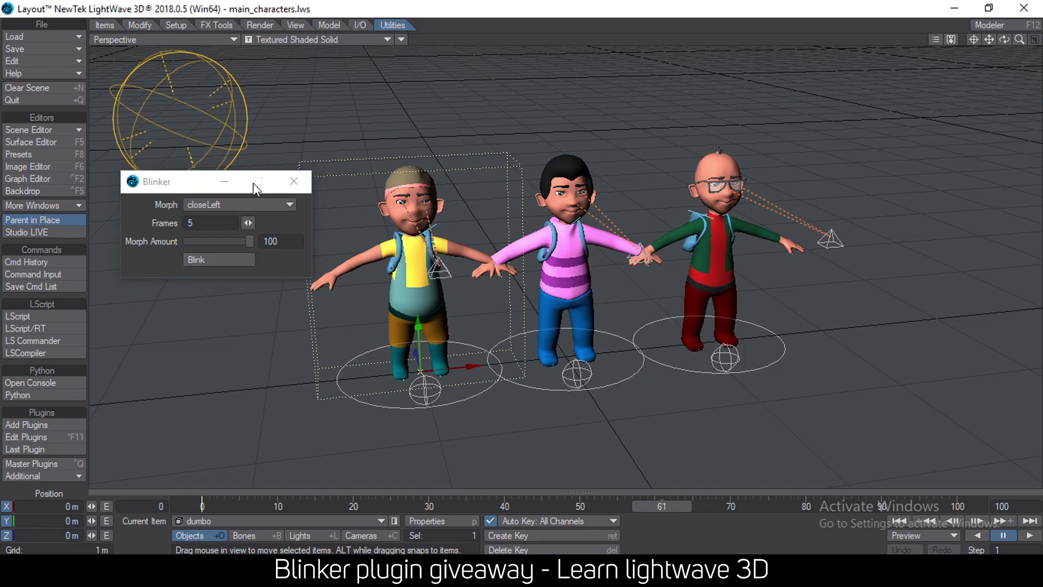
pyautogui.click(230, 202)
pyautogui.click(235, 214)
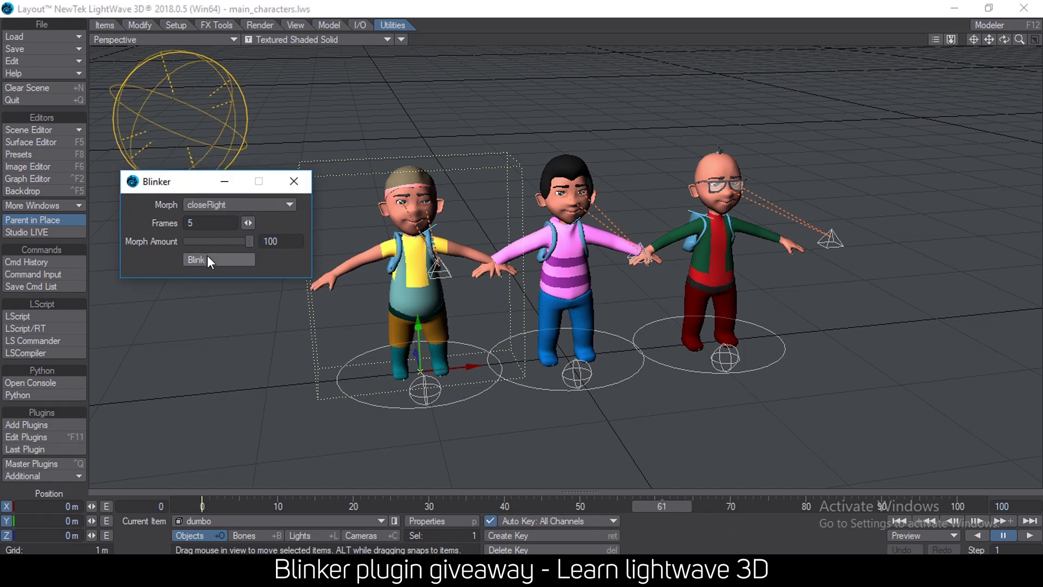
# Examine dumbo's eyelids in close-up around frame 63 and review the Blinker settings.
pyautogui.moveTo(651, 504); pyautogui.dragTo(684, 503)
pyautogui.moveTo(1019, 40); pyautogui.dragTo(988, 65)
pyautogui.click(976, 38)
pyautogui.moveTo(683, 505)
pyautogui.mouseDown()
pyautogui.moveTo(624, 505)
pyautogui.moveTo(702, 505)
pyautogui.moveTo(677, 506)
pyautogui.mouseUp()
pyautogui.moveTo(1019, 40); pyautogui.dragTo(989, 40)
pyautogui.keyDown('alt'); pyautogui.moveTo(429, 345); pyautogui.dragTo(418, 347); pyautogui.keyUp('alt')
pyautogui.moveTo(188, 180); pyautogui.dragTo(190, 207)
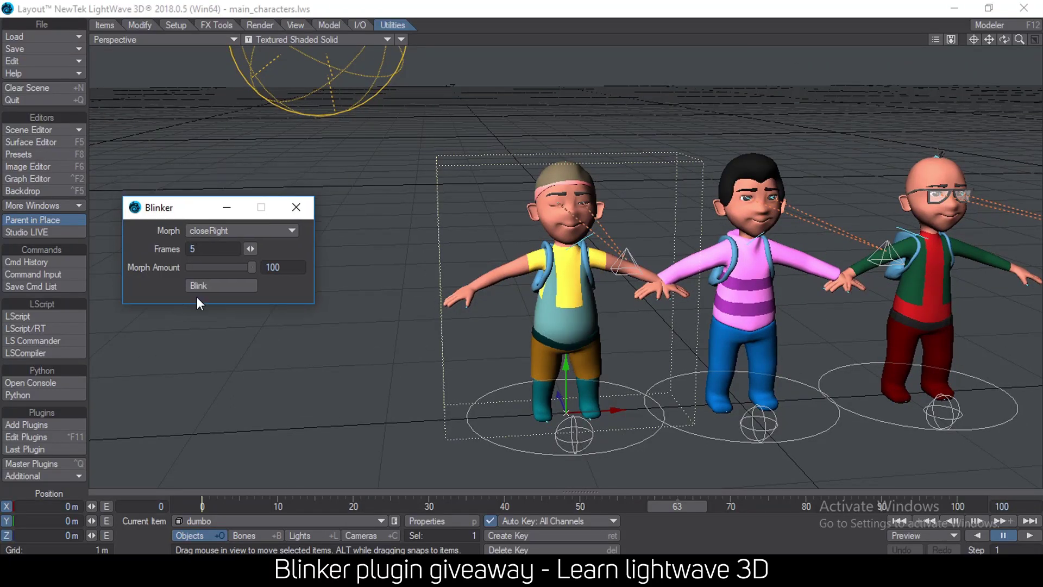
pyautogui.click(207, 250)
pyautogui.click(218, 250)
pyautogui.click(209, 266)
# Remove the Morph Mixer modifier from dumbo in its object properties.
pyautogui.moveTo(564, 165); pyautogui.dragTo(565, 164)
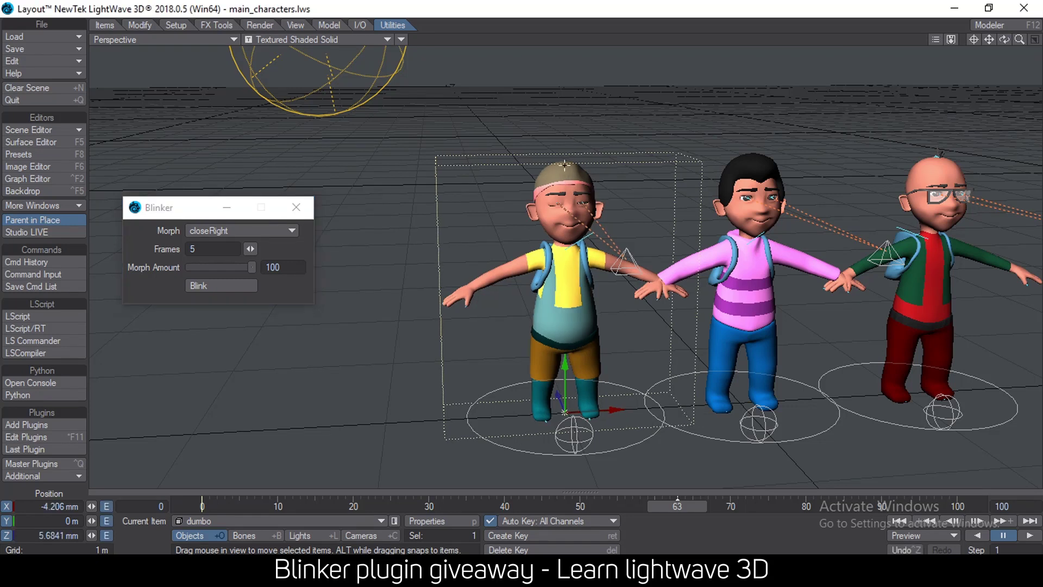
pyautogui.press('p')
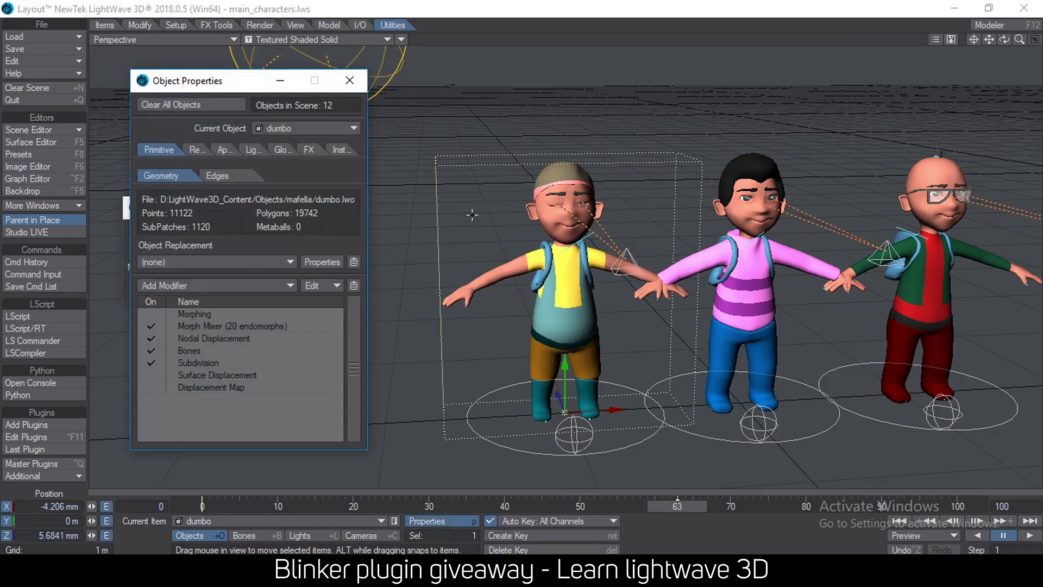
pyautogui.click(205, 327)
pyautogui.rightClick(226, 325)
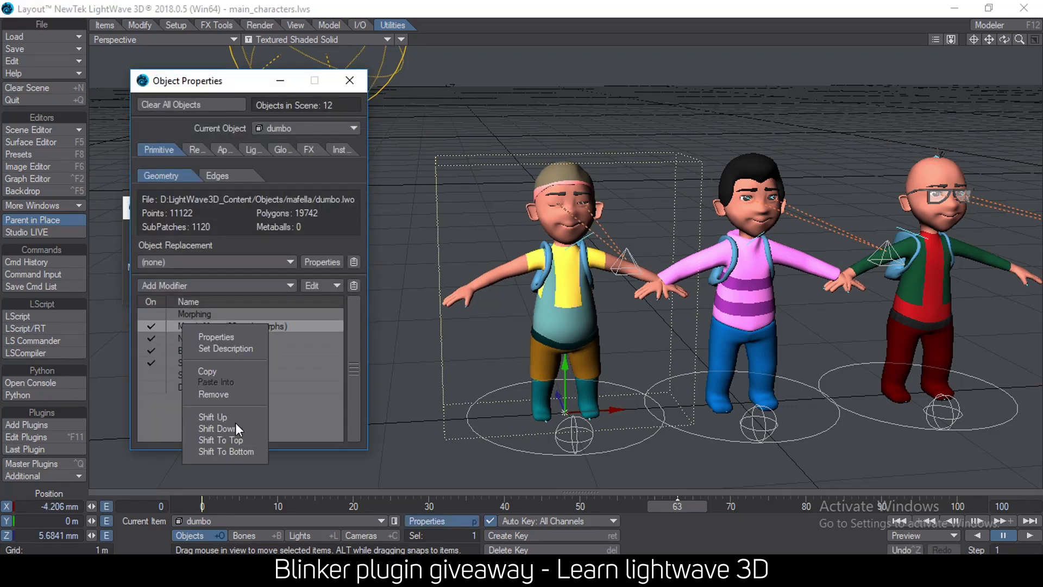
pyautogui.click(226, 394)
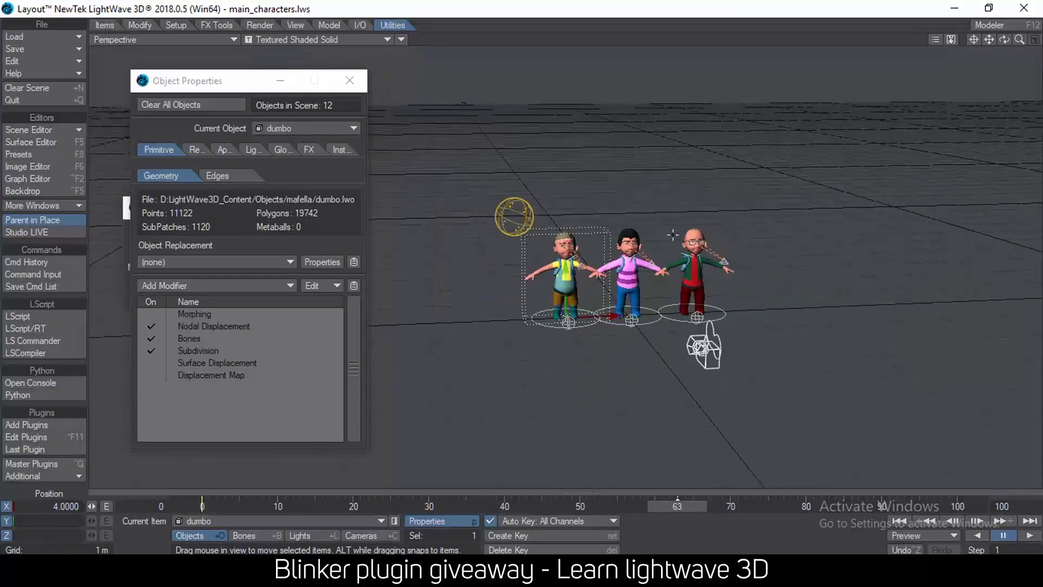
pyautogui.click(349, 81)
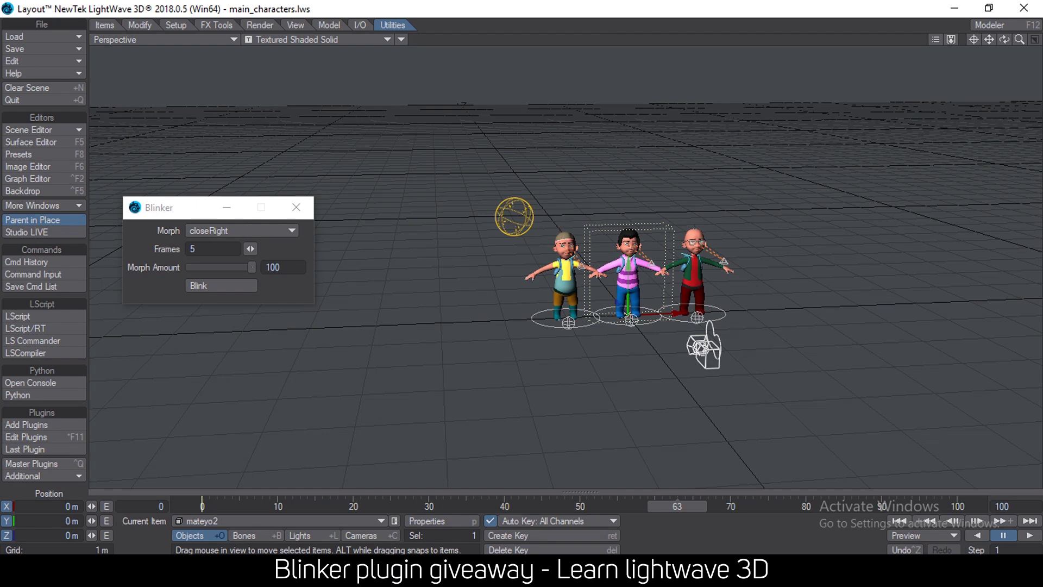
# Add a blink to dumbo at frame 70 using the close morph with 5 frames and a morph amount of 100.
pyautogui.click(563, 234)
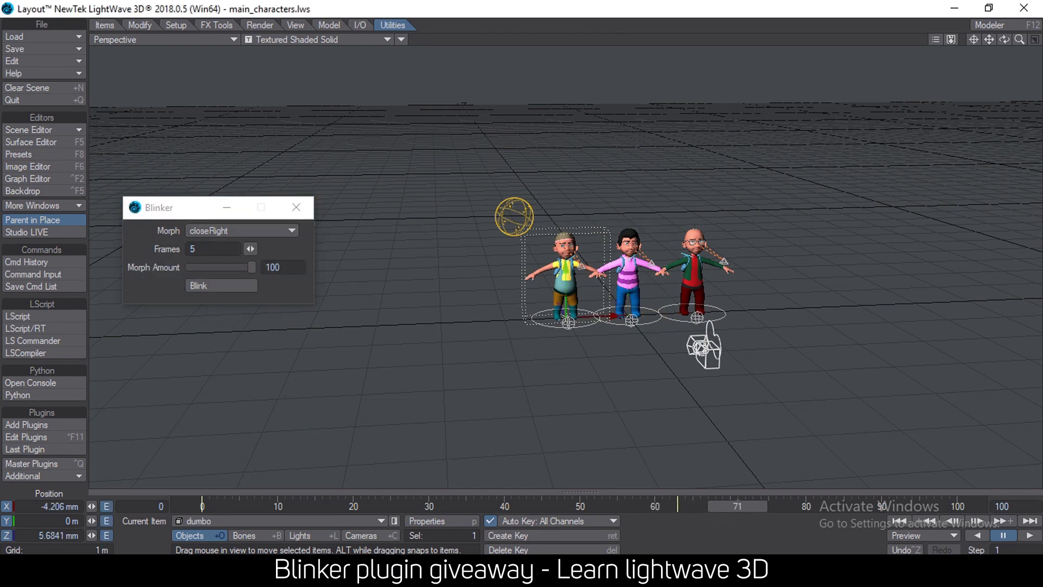
pyautogui.keyDown('ctrl'); pyautogui.keyDown('alt'); pyautogui.moveTo(650, 211); pyautogui.dragTo(754, 210); pyautogui.keyUp('alt'); pyautogui.keyUp('ctrl')
pyautogui.keyDown('ctrl'); pyautogui.keyDown('alt'); pyautogui.moveTo(598, 251); pyautogui.dragTo(614, 251); pyautogui.keyUp('alt'); pyautogui.keyUp('ctrl')
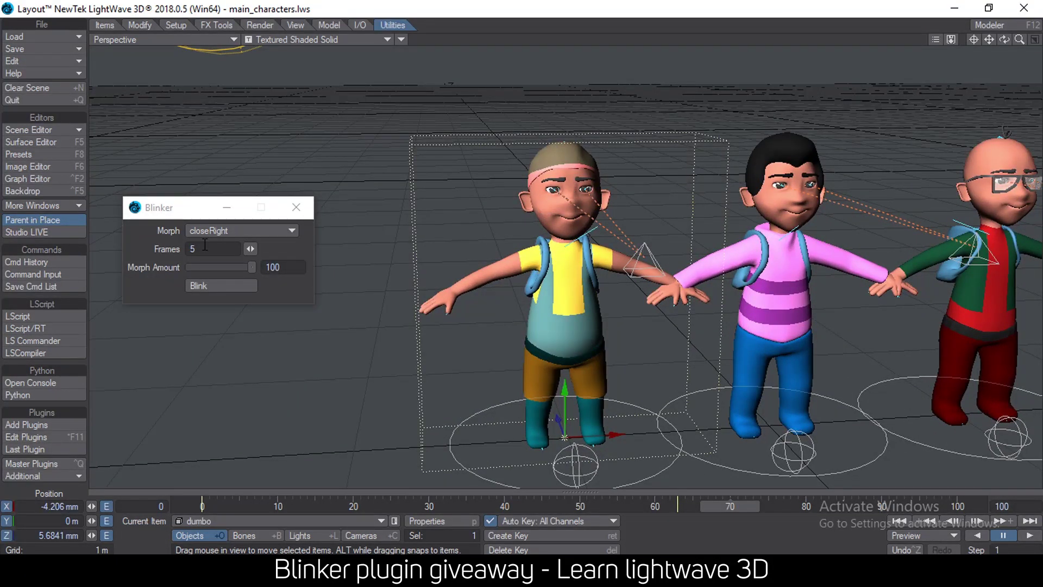
pyautogui.click(216, 232)
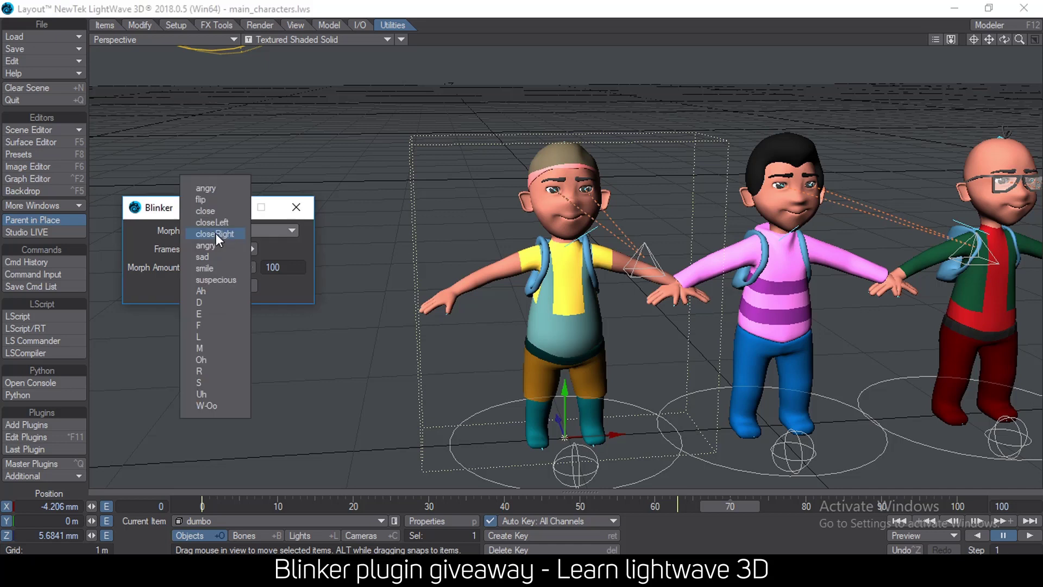
pyautogui.click(213, 213)
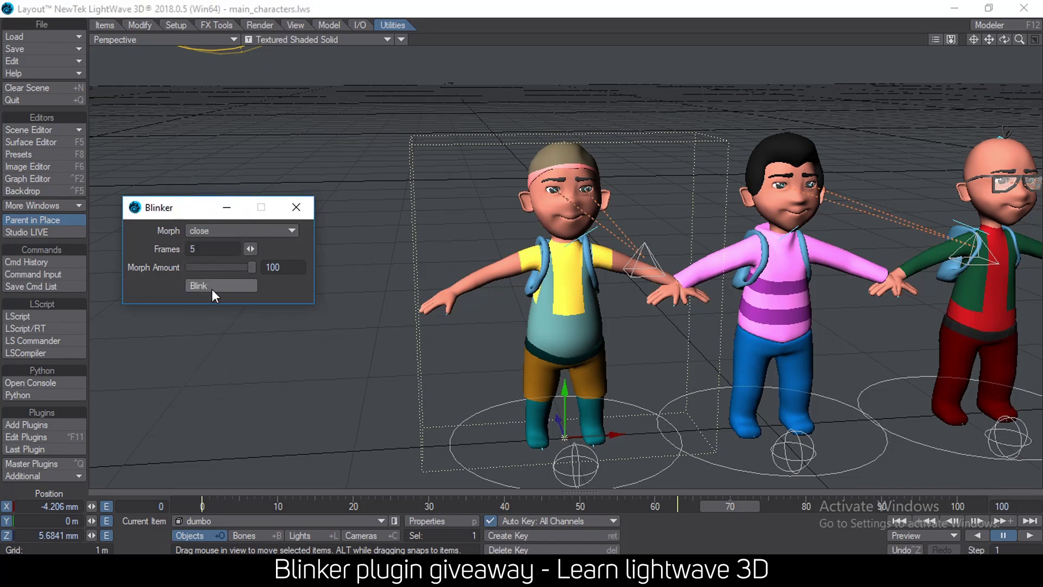
pyautogui.click(212, 287)
pyautogui.moveTo(798, 506); pyautogui.dragTo(775, 506)
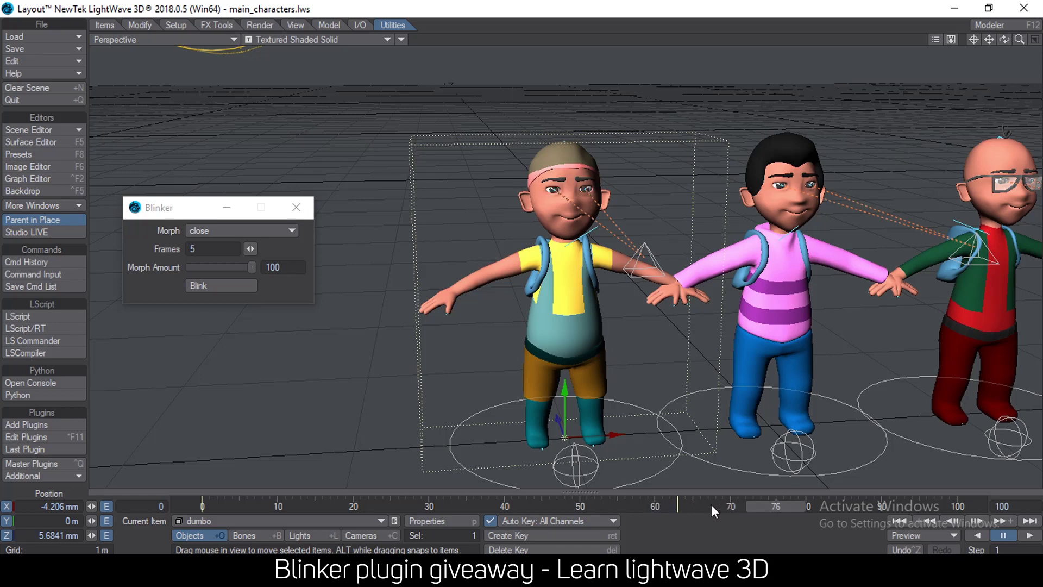
# Move dumbo's Morph Mixer modifier up to directly below Morphing in the object's modifier list.
pyautogui.press('p')
pyautogui.click(241, 387)
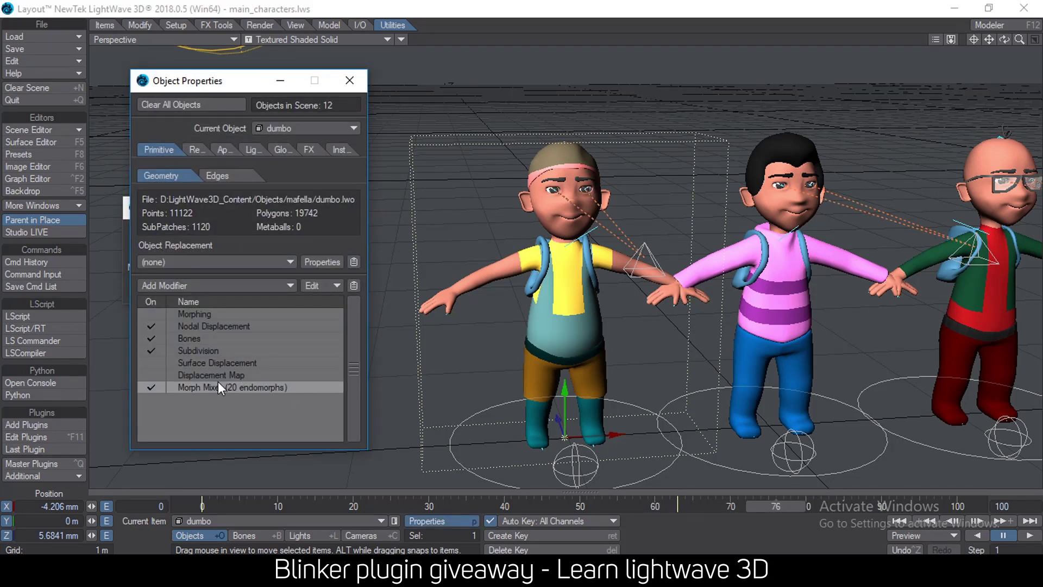
pyautogui.moveTo(207, 386); pyautogui.dragTo(174, 317)
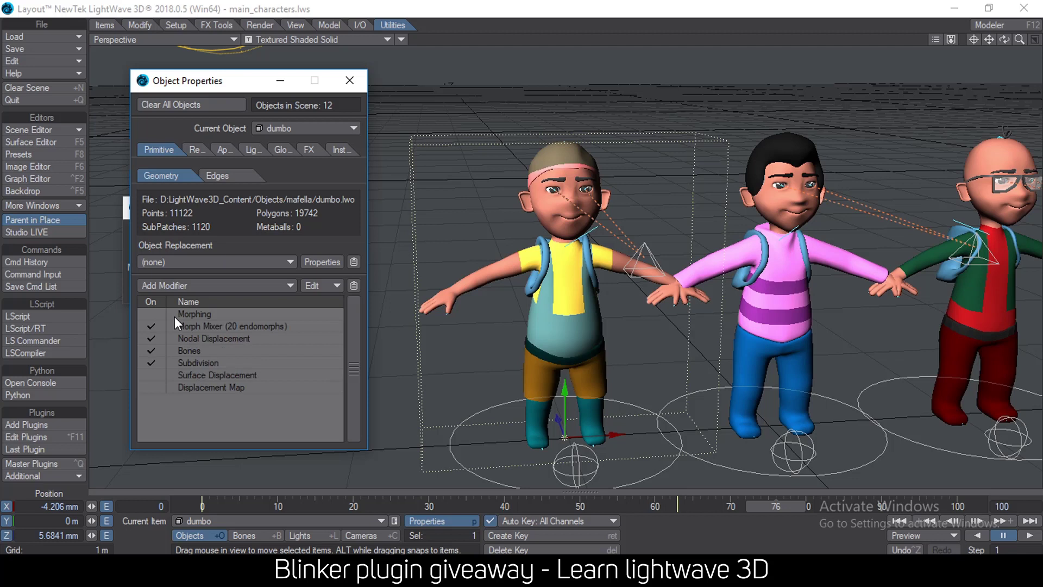
pyautogui.click(207, 328)
pyautogui.moveTo(209, 86); pyautogui.dragTo(405, 87)
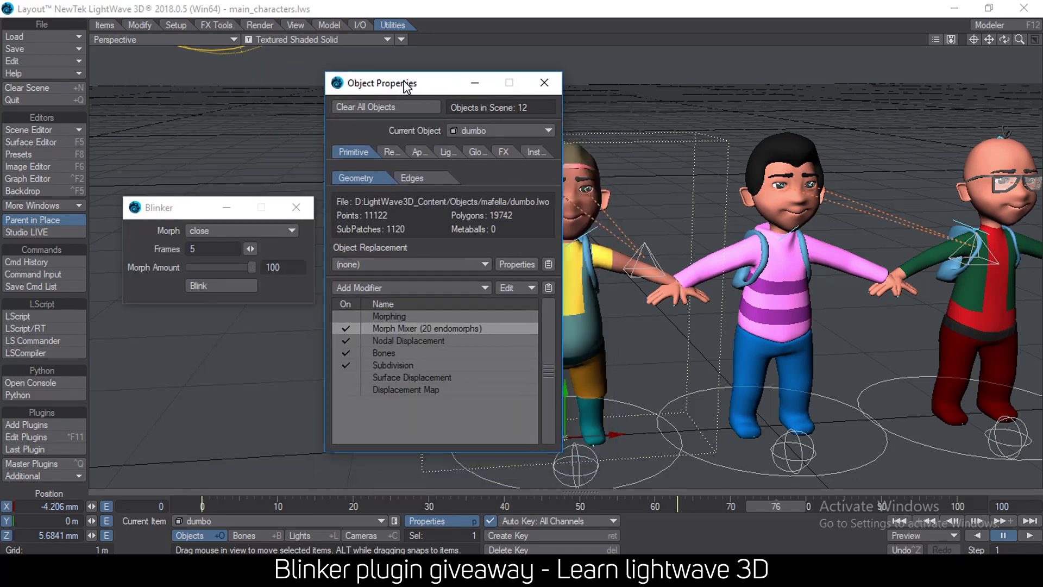
# Show the eyes morphs in dumbo's Morph Mixer and open the eyes.close envelope in the Graph Editor.
pyautogui.doubleClick(440, 328)
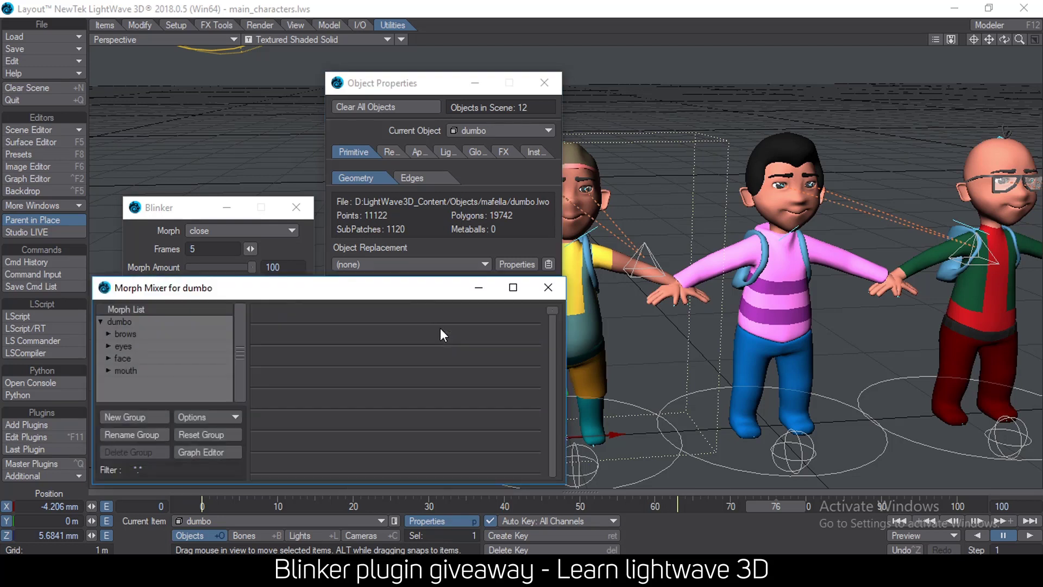
pyautogui.moveTo(301, 292); pyautogui.dragTo(413, 198)
pyautogui.click(242, 251)
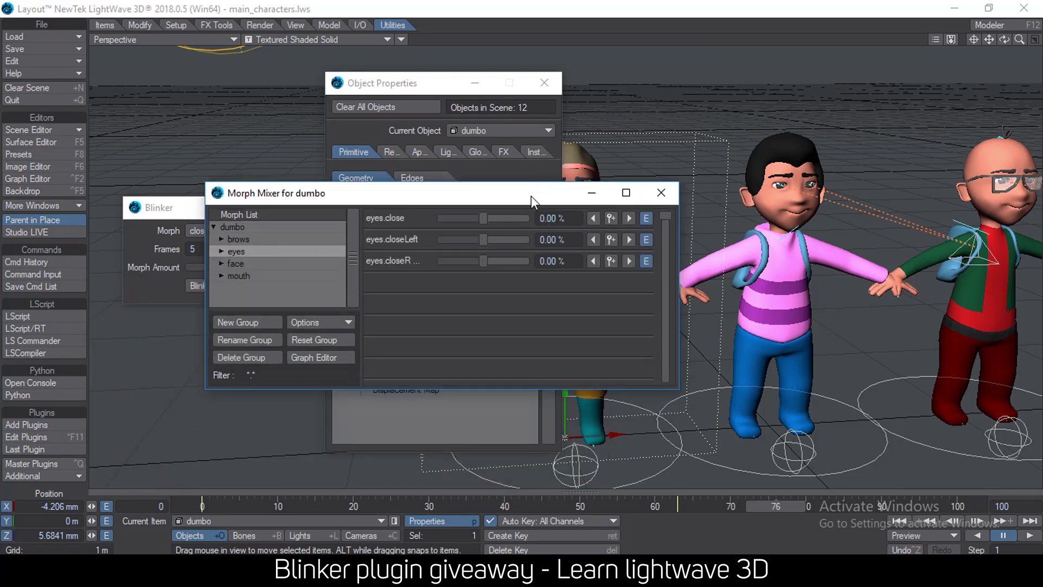
pyautogui.click(545, 83)
pyautogui.moveTo(482, 198); pyautogui.dragTo(263, 93)
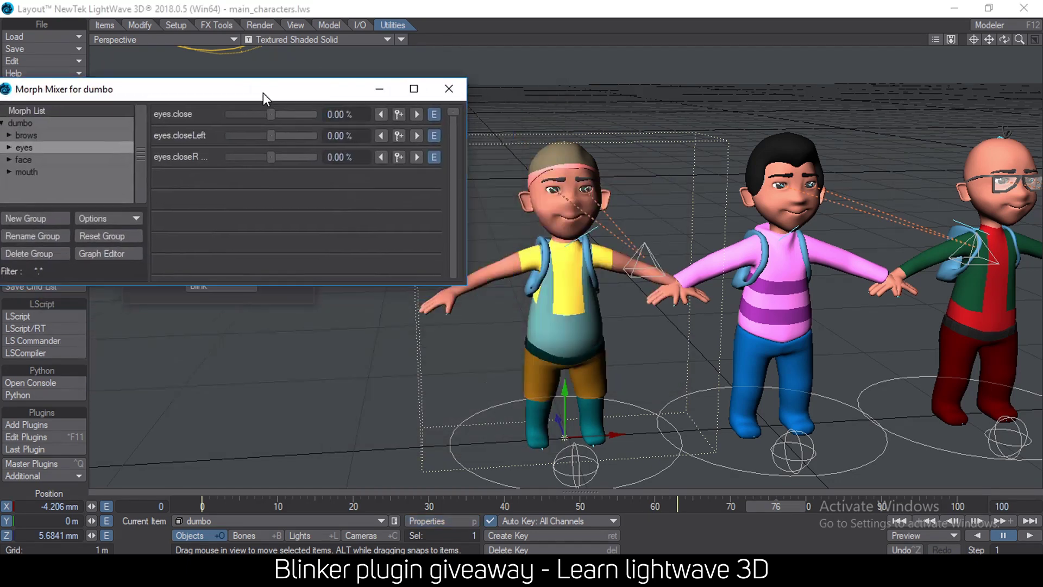
pyautogui.click(433, 114)
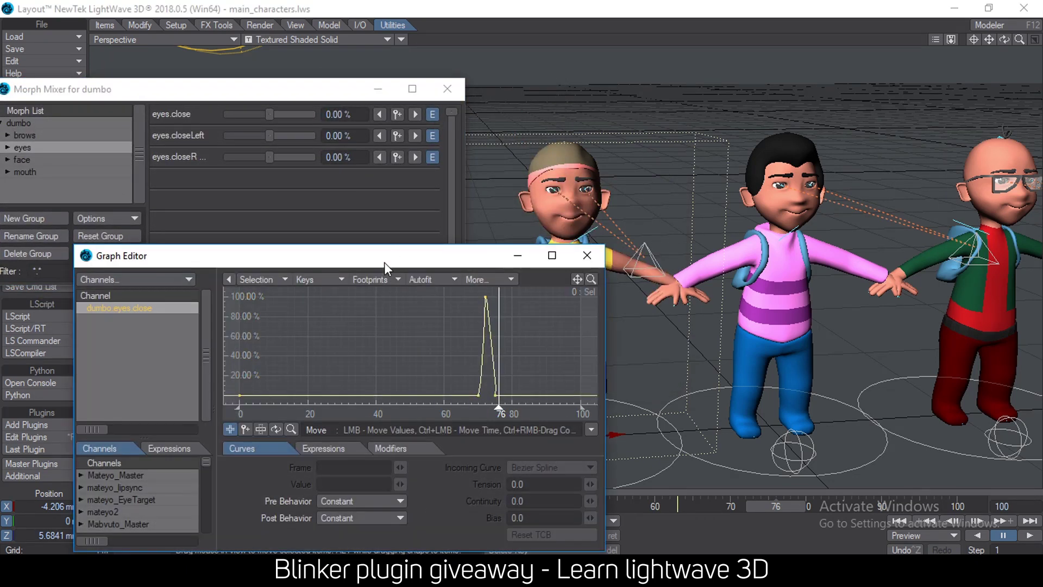
pyautogui.moveTo(384, 261); pyautogui.dragTo(393, 193)
# Set the incoming curve of the three blink keys on dumbo's eyes.close envelope to Linear.
pyautogui.keyDown('ctrl'); pyautogui.keyDown('alt'); pyautogui.moveTo(500, 280); pyautogui.dragTo(514, 299); pyautogui.keyUp('alt'); pyautogui.keyUp('ctrl')
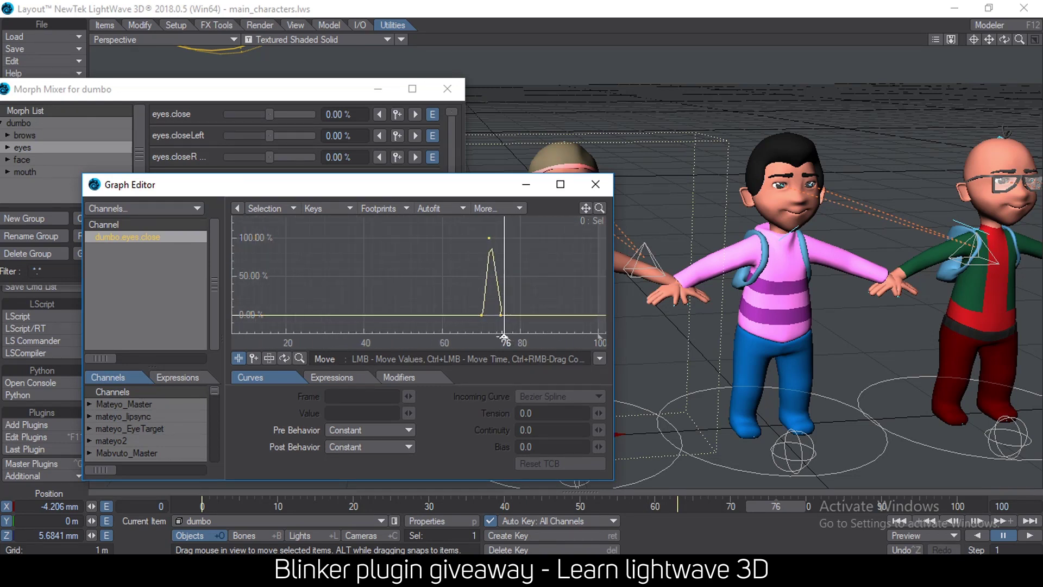
pyautogui.moveTo(508, 337)
pyautogui.mouseDown()
pyautogui.moveTo(542, 337)
pyautogui.moveTo(504, 338)
pyautogui.mouseUp()
pyautogui.moveTo(788, 505); pyautogui.dragTo(773, 504)
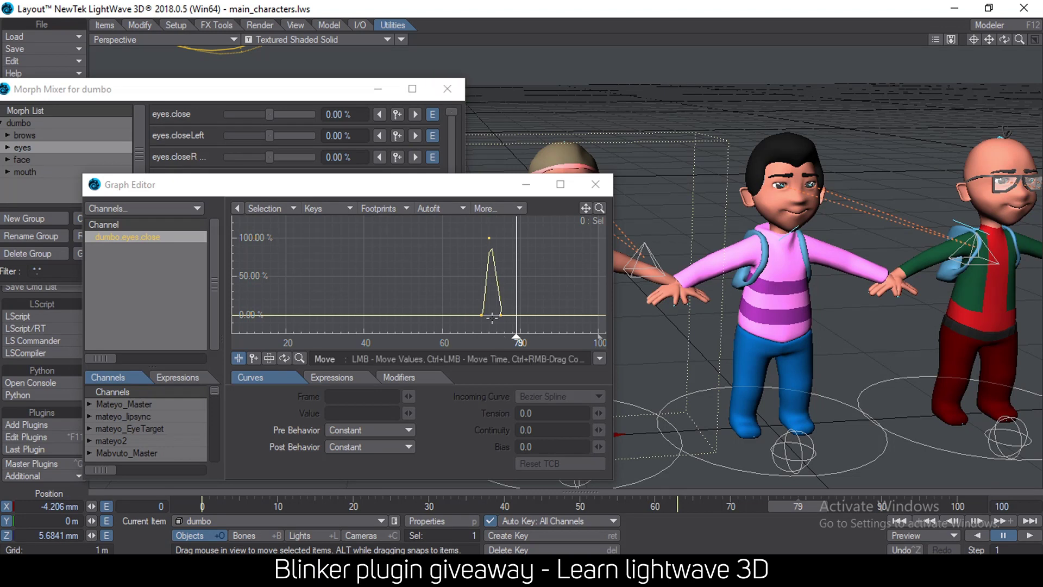
pyautogui.moveTo(450, 226); pyautogui.dragTo(544, 335, button='right')
pyautogui.click(549, 399)
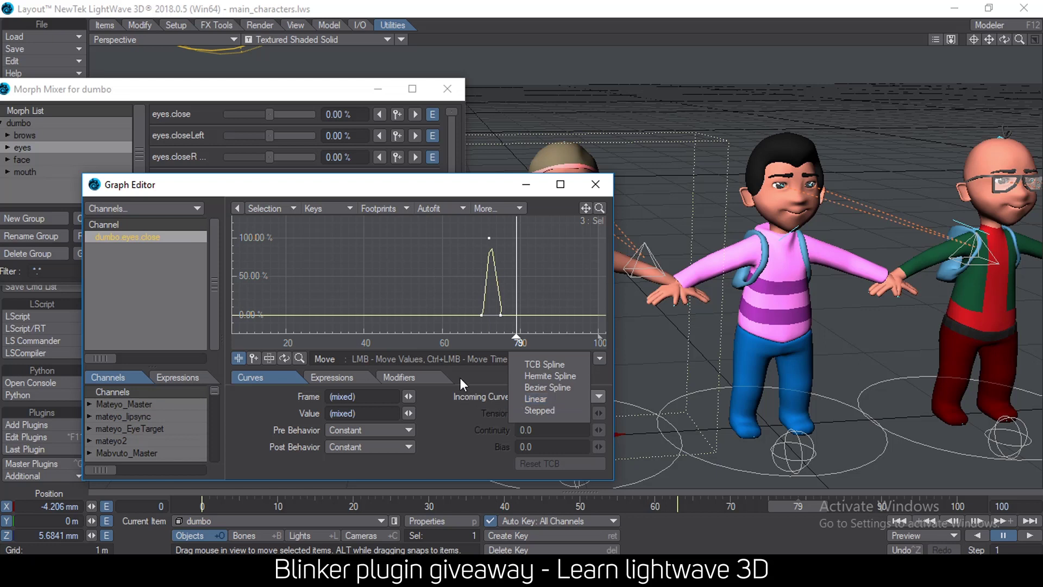
pyautogui.click(546, 399)
pyautogui.click(595, 184)
# Key a manual blink on dumbo's eyes.close morph from frame 80 to 85, going from 0% to 100% and back to 0%.
pyautogui.moveTo(302, 101); pyautogui.dragTo(333, 109)
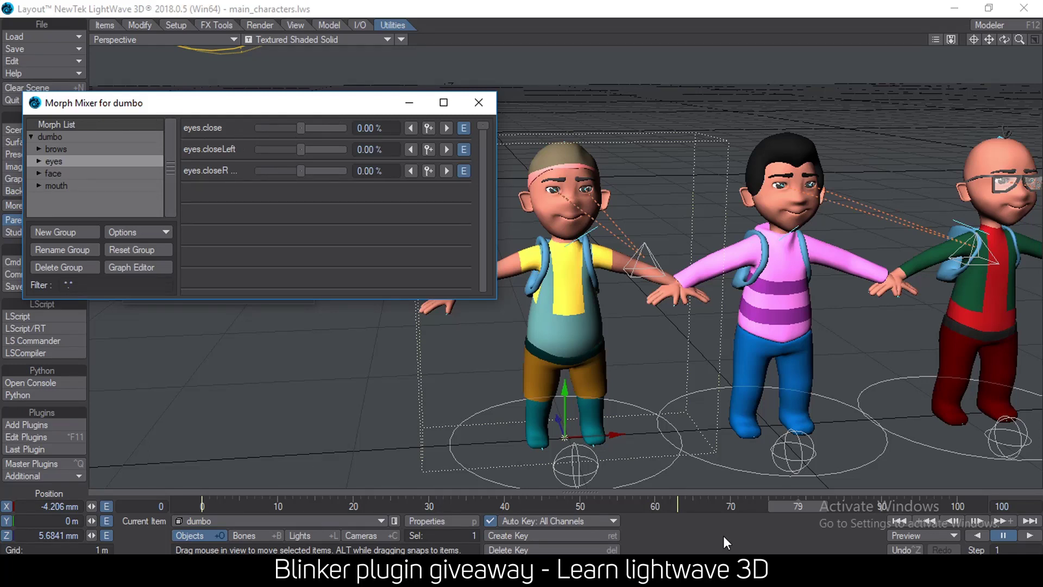
pyautogui.click(808, 509)
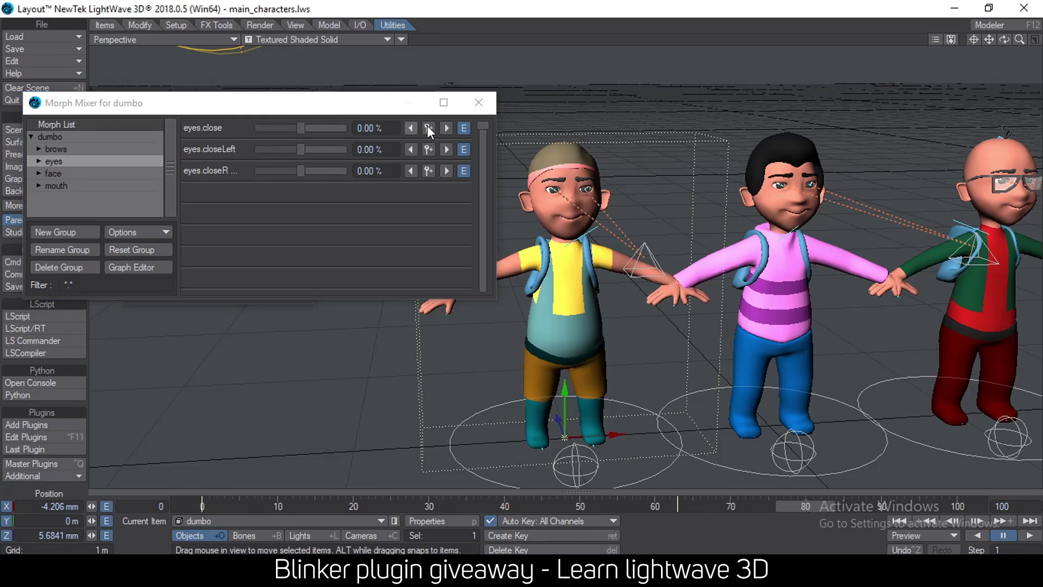
pyautogui.click(428, 128)
pyautogui.moveTo(301, 128); pyautogui.dragTo(357, 125)
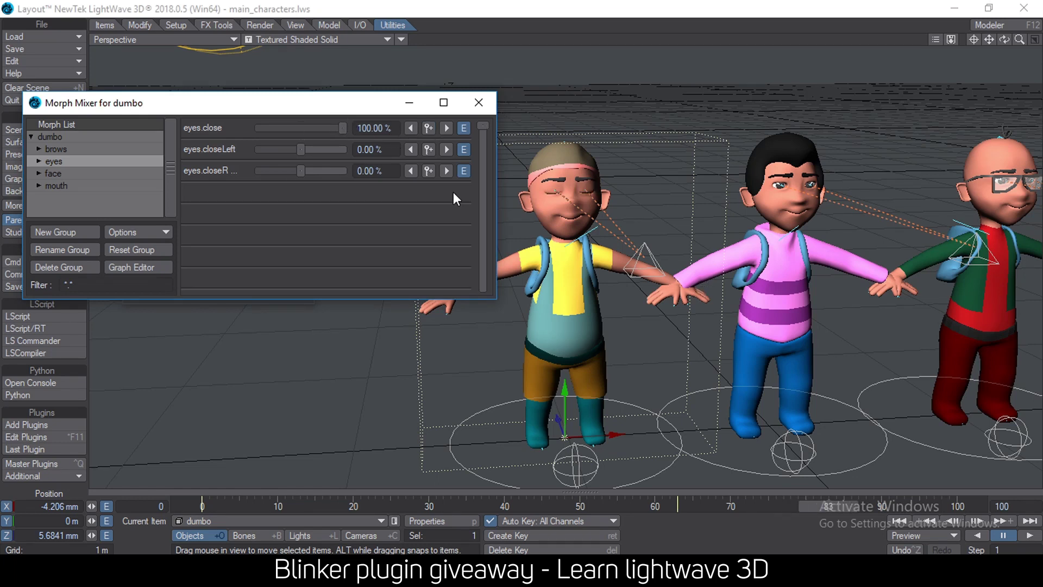
pyautogui.moveTo(262, 129); pyautogui.dragTo(236, 131)
pyautogui.write('0')
pyautogui.press('Return')
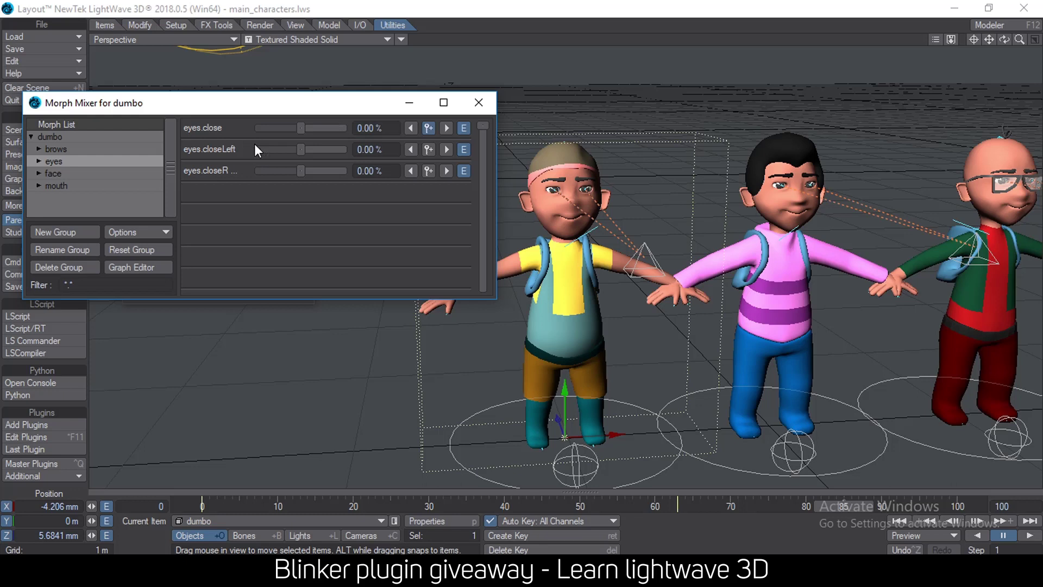
# Extend the timeline's end frame to 120.
pyautogui.click(956, 502)
pyautogui.moveTo(1018, 507); pyautogui.dragTo(839, 508)
pyautogui.write('120')
pyautogui.press('Return')
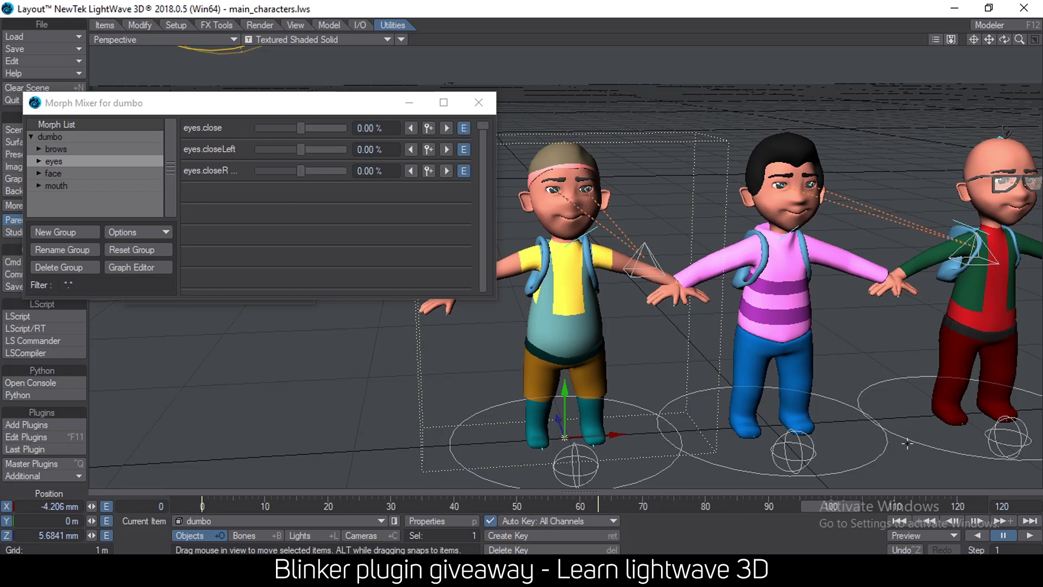
# Key another manual blink on eyes.close from frame 100 to 105, going from 0% to 100% and back to 0%.
pyautogui.click(429, 126)
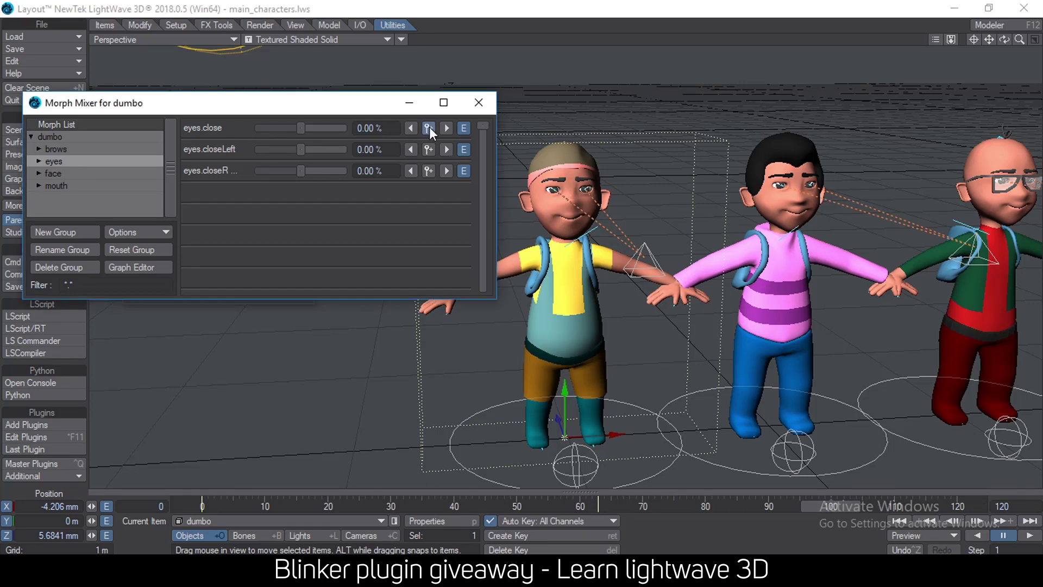
pyautogui.moveTo(303, 128); pyautogui.dragTo(438, 130)
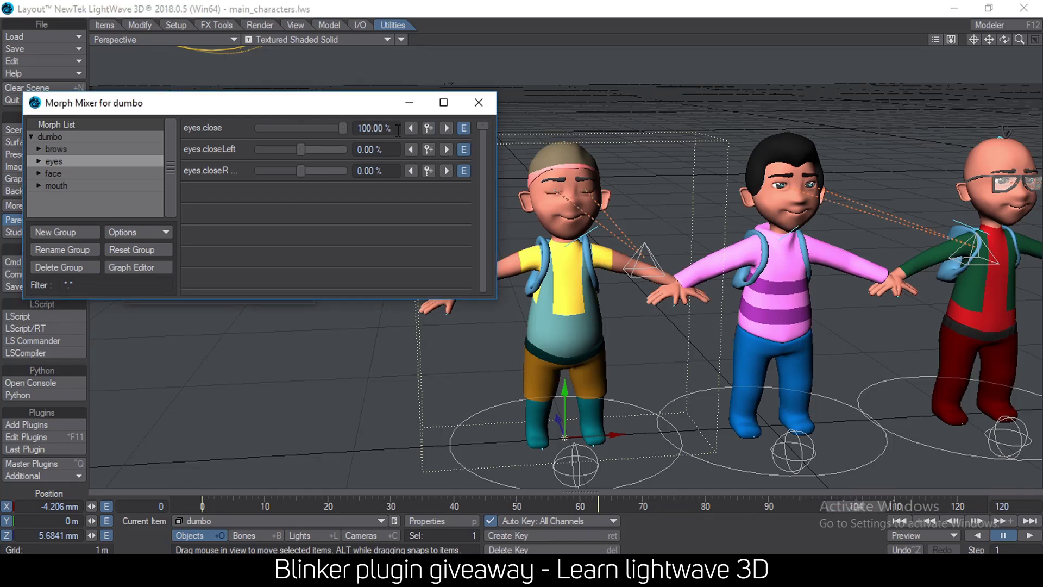
pyautogui.write('0')
pyautogui.press('Return')
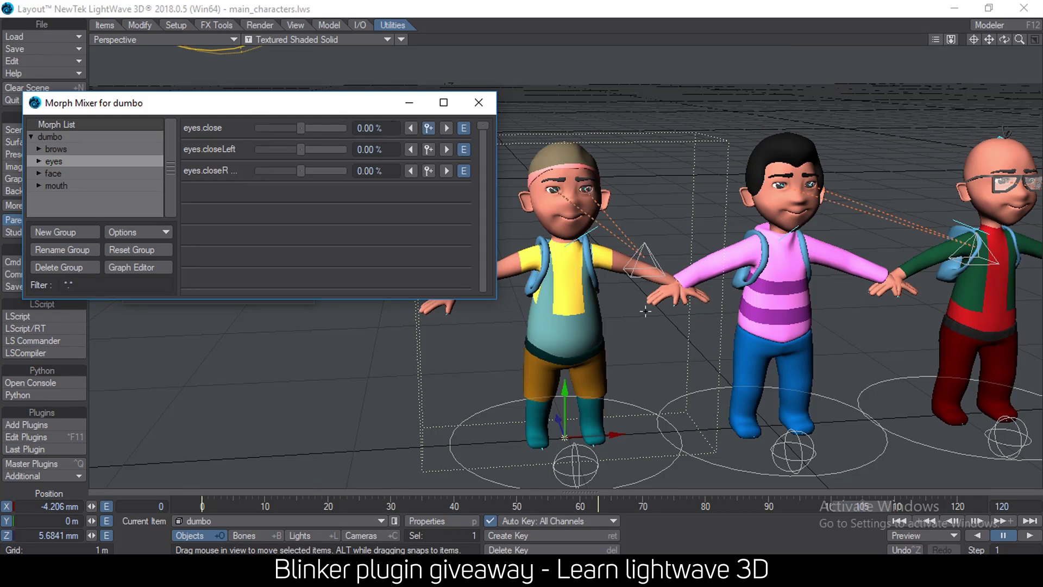
# Open the eyes.close envelope in the Graph Editor and examine the curve between the manual blinks around frames 91 to 94.
pyautogui.moveTo(734, 506); pyautogui.dragTo(806, 506)
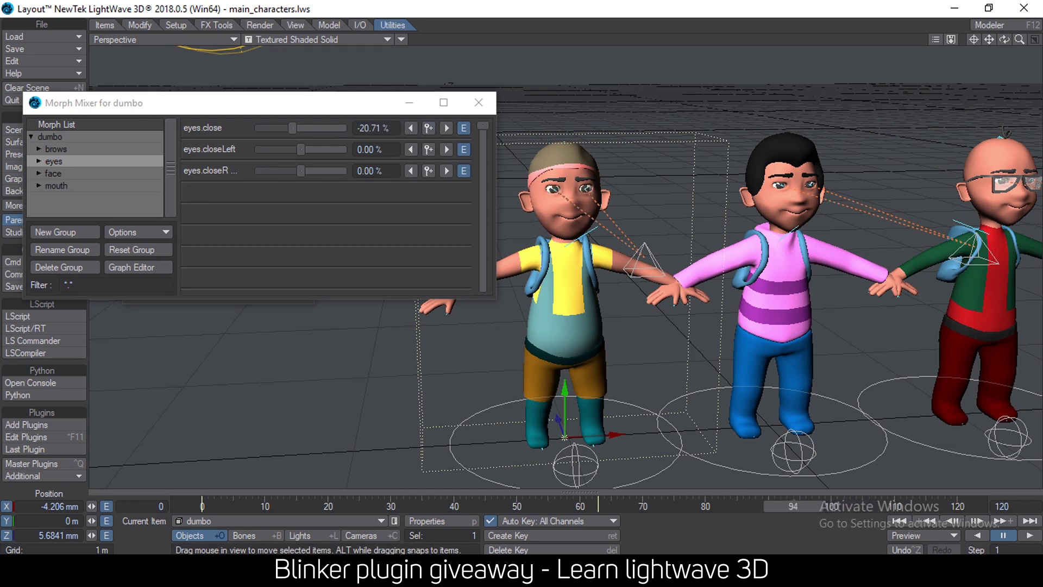
pyautogui.click(460, 126)
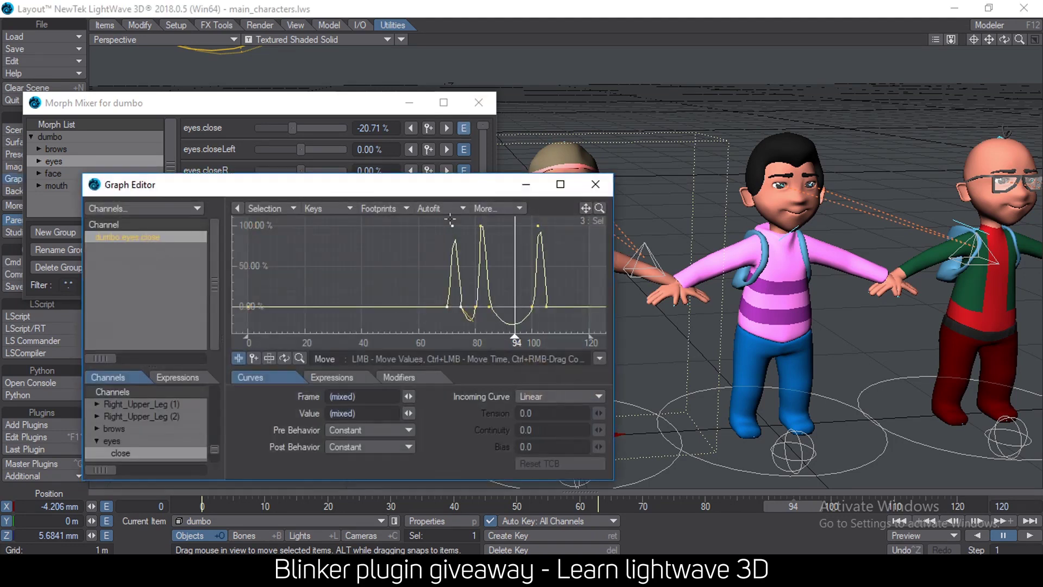
pyautogui.moveTo(381, 184); pyautogui.dragTo(170, 143)
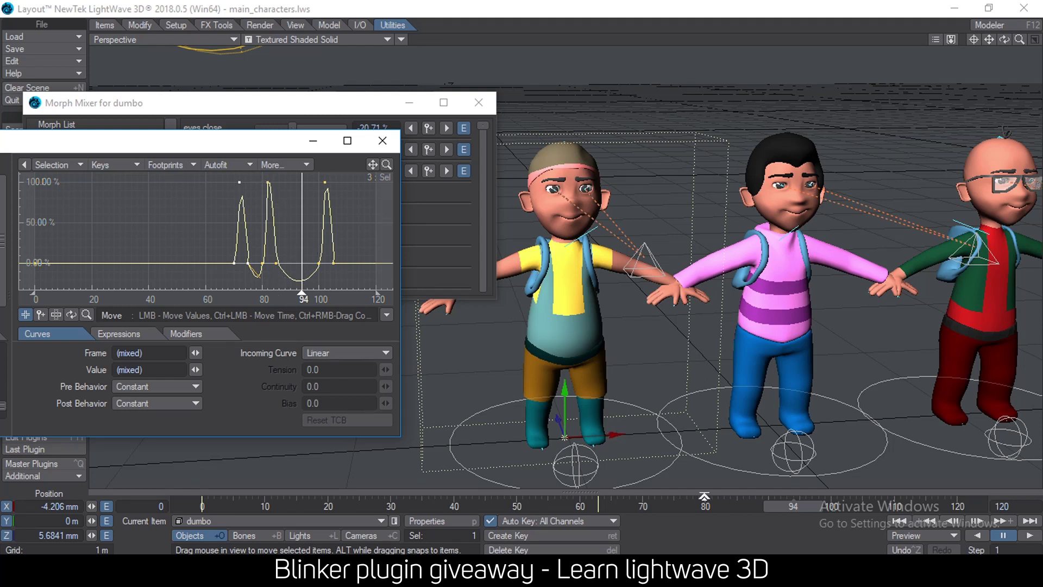
pyautogui.moveTo(792, 506); pyautogui.dragTo(774, 506)
# Review the Default Incoming Curve choices in the Graph Editor options and leave without applying changes.
pyautogui.click(296, 164)
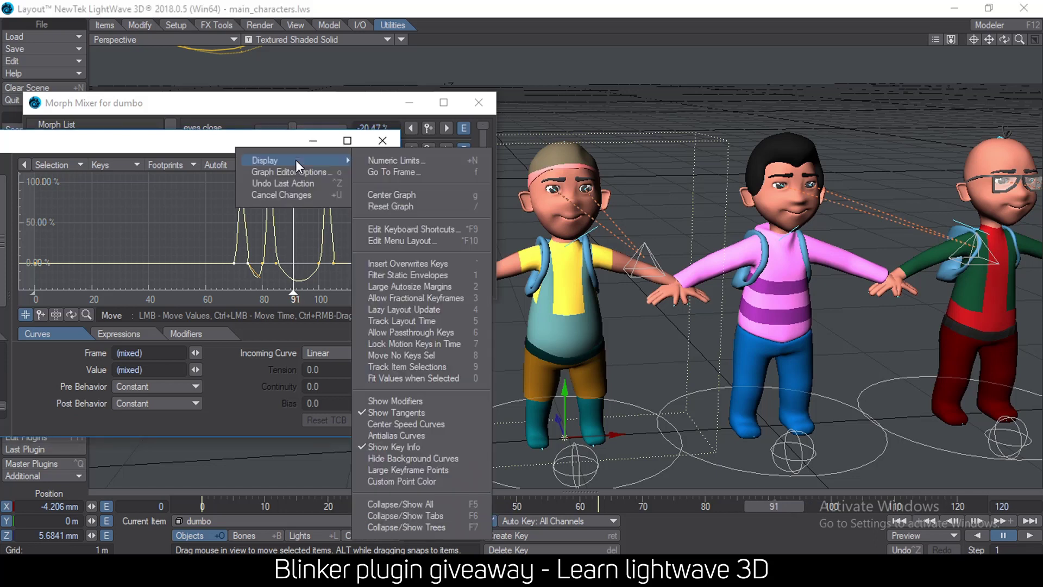
pyautogui.click(296, 173)
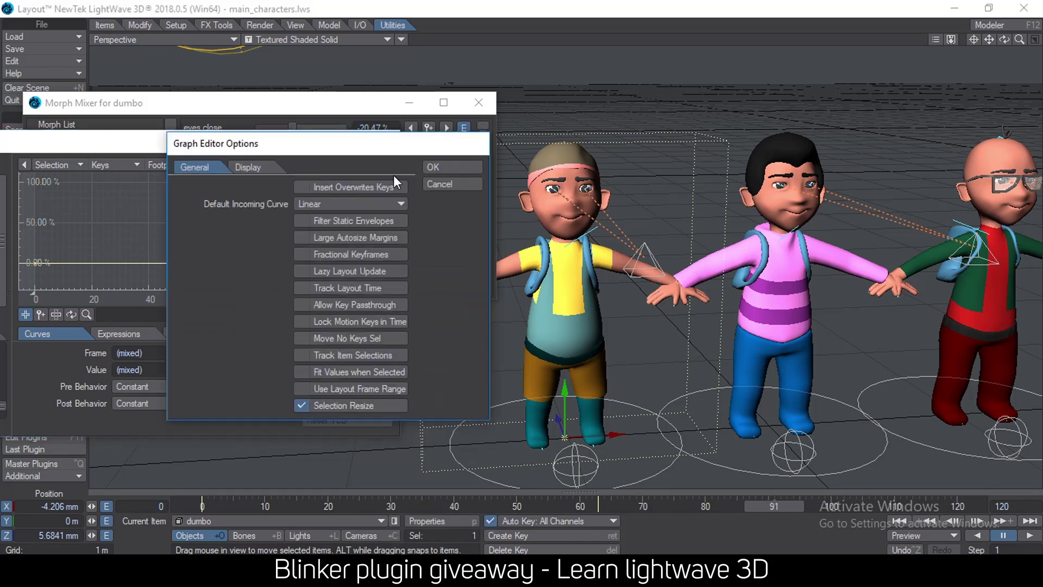
pyautogui.click(324, 202)
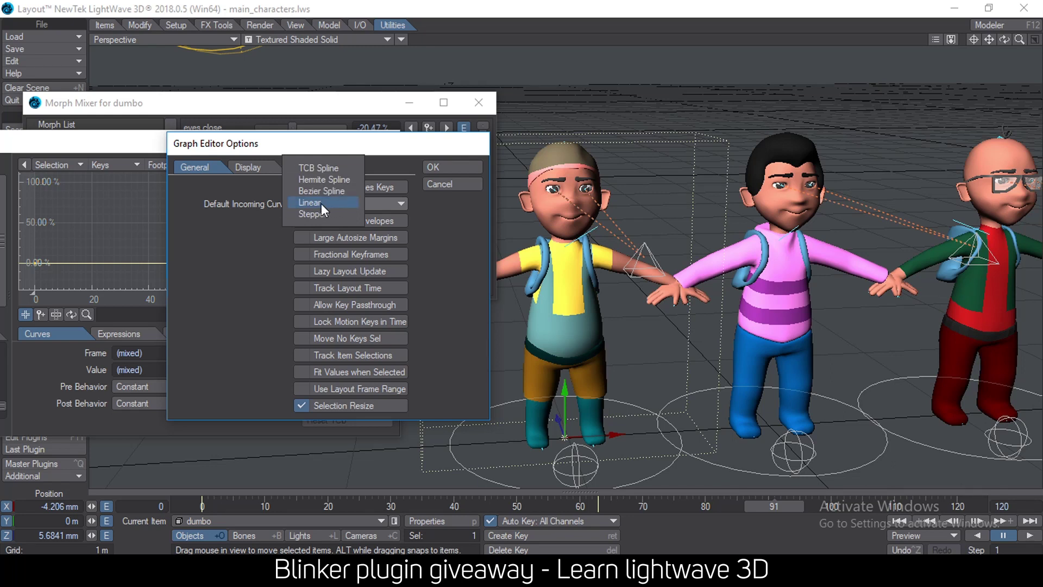
pyautogui.click(321, 203)
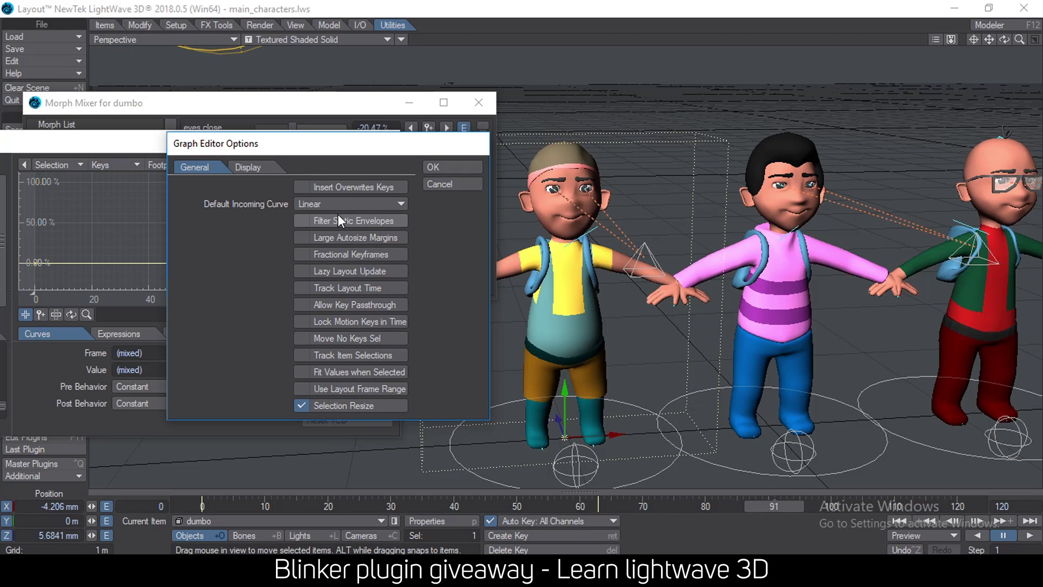
pyautogui.click(321, 203)
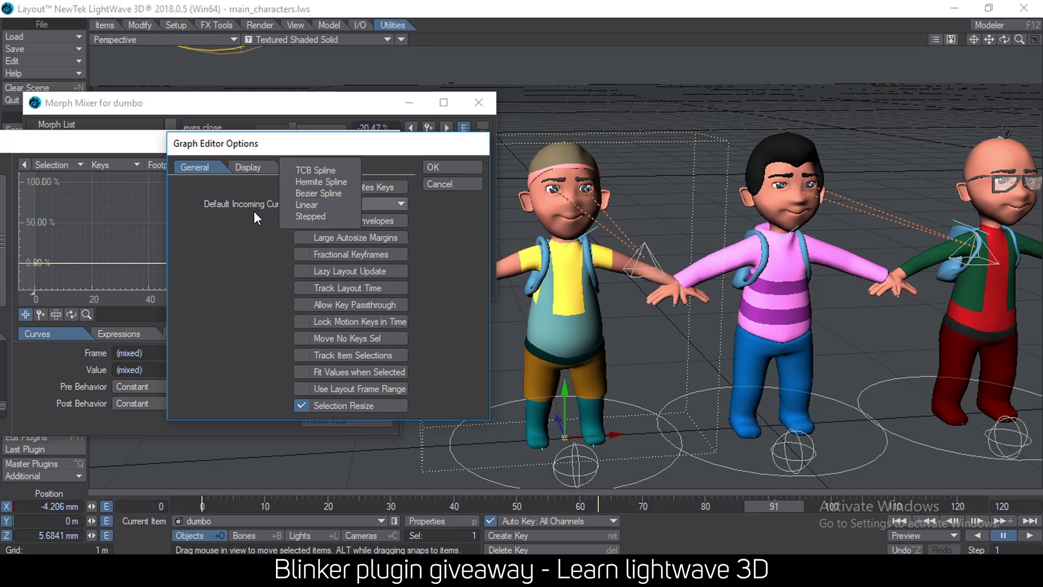
pyautogui.click(299, 204)
pyautogui.click(442, 185)
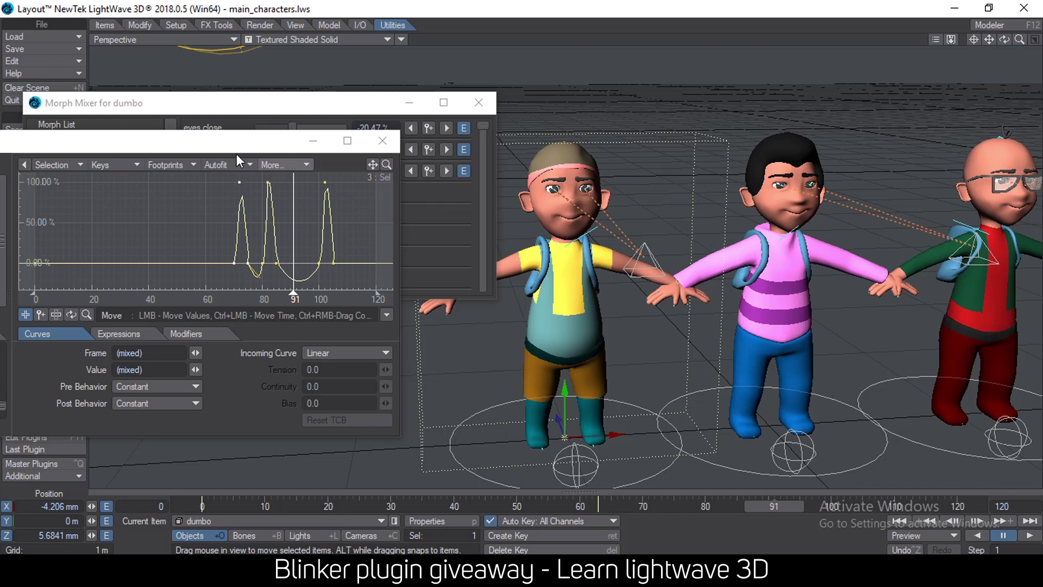
# Set the incoming curve of all nine blink keys on the eyes.close envelope to Linear and close the Morph Mixer.
pyautogui.moveTo(204, 178); pyautogui.dragTo(371, 281, button='right')
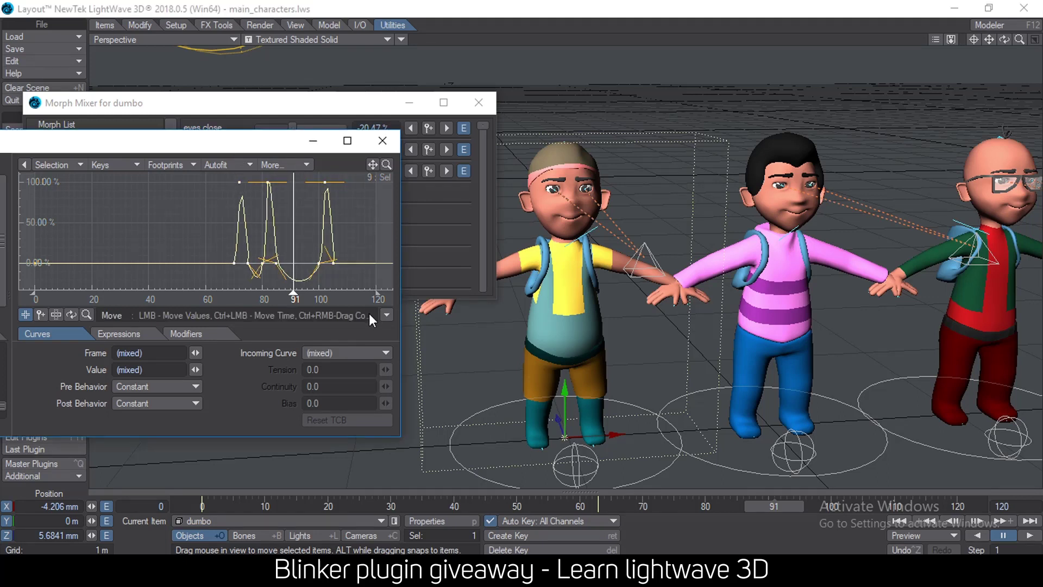
pyautogui.click(340, 353)
pyautogui.click(330, 332)
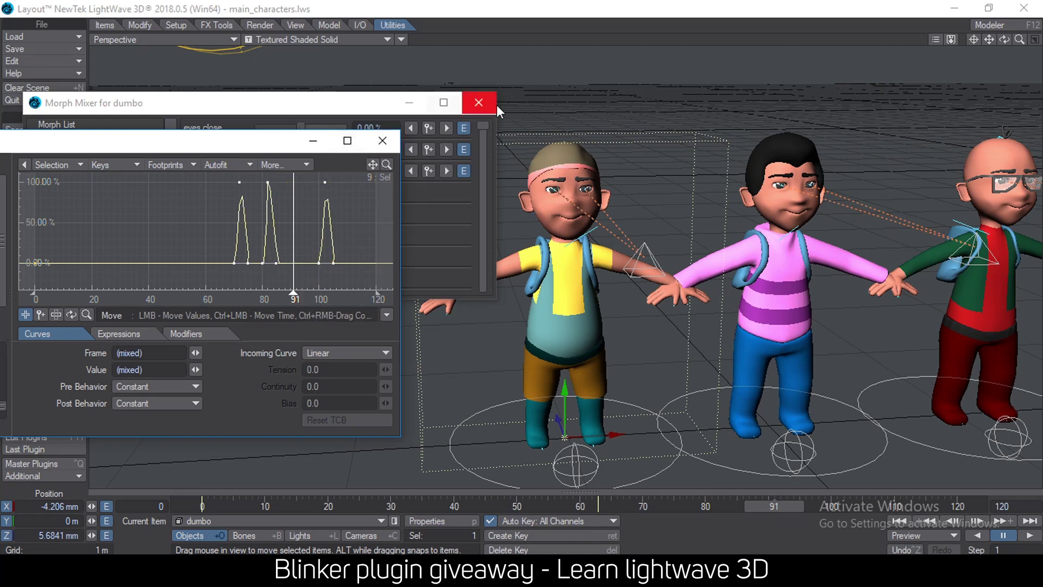
pyautogui.click(480, 102)
# Add blinks to dumbo at frames 14 and 28 with Blinker using the close morph.
pyautogui.moveTo(225, 143); pyautogui.dragTo(726, 136)
pyautogui.moveTo(315, 509)
pyautogui.mouseDown()
pyautogui.moveTo(283, 507)
pyautogui.moveTo(318, 508)
pyautogui.mouseUp()
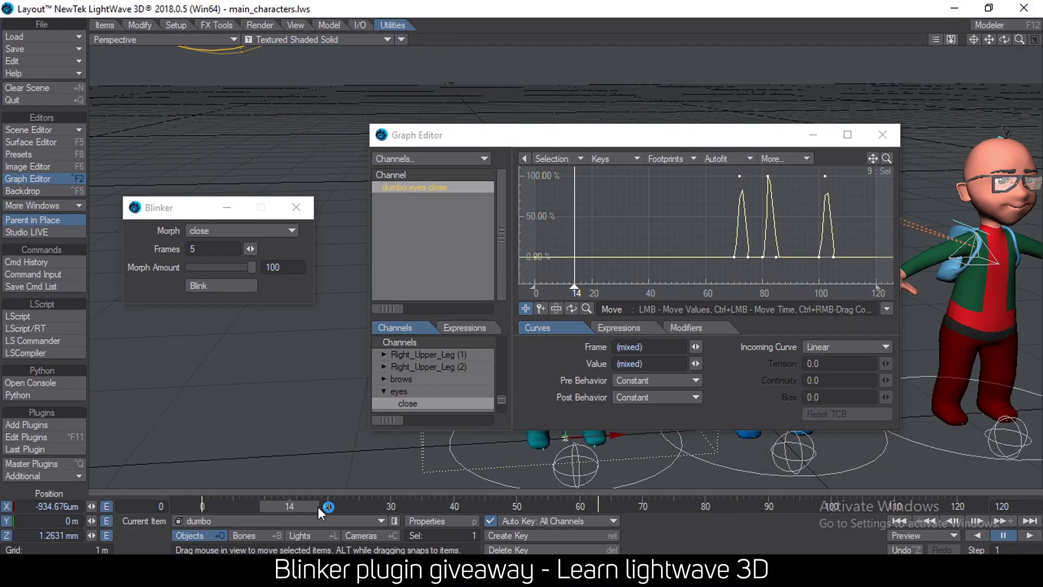
pyautogui.click(188, 211)
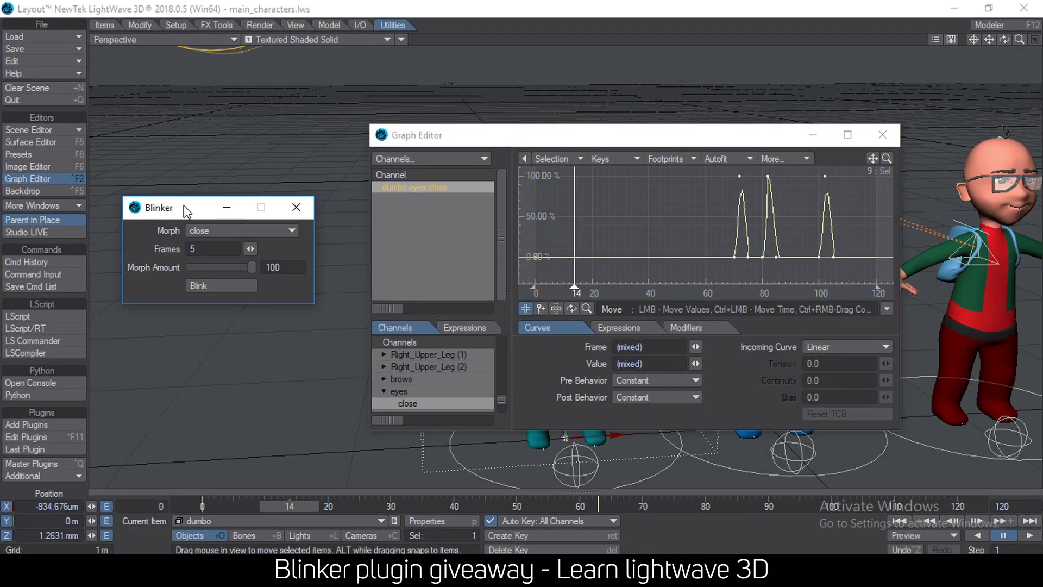
pyautogui.click(208, 288)
pyautogui.moveTo(282, 505); pyautogui.dragTo(378, 505)
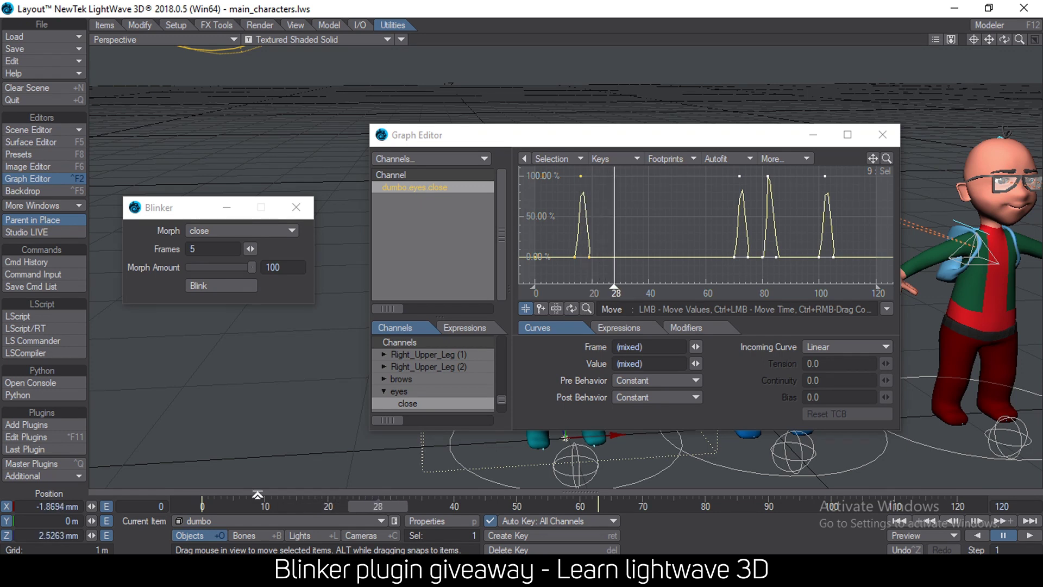
pyautogui.click(216, 285)
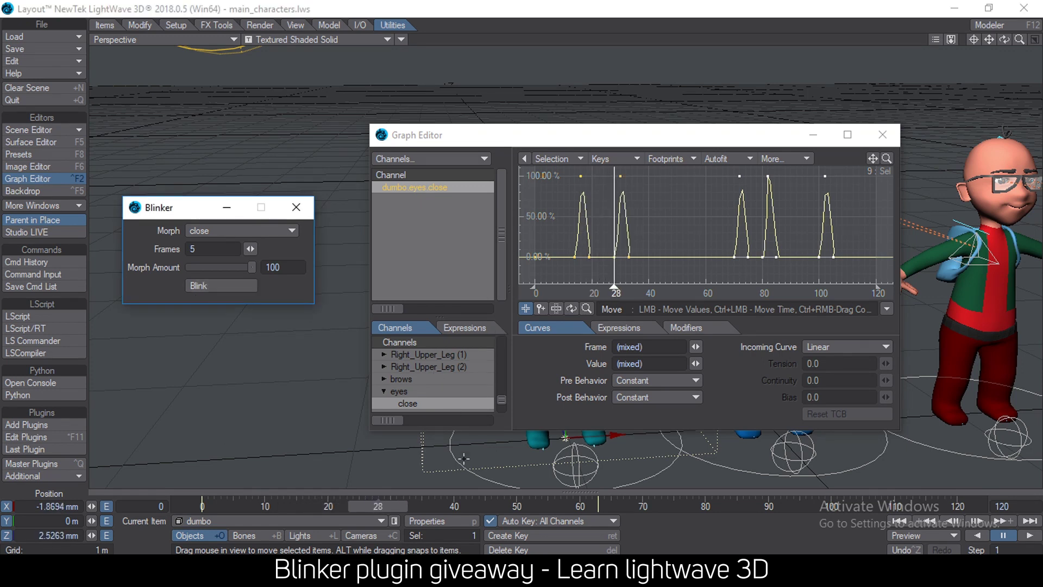
# Scrub through the timeline, close the Graph Editor and view all three characters from farther away.
pyautogui.moveTo(376, 506)
pyautogui.mouseDown()
pyautogui.moveTo(318, 506)
pyautogui.moveTo(410, 505)
pyautogui.moveTo(237, 506)
pyautogui.moveTo(818, 506)
pyautogui.moveTo(673, 506)
pyautogui.mouseUp()
pyautogui.click(882, 134)
pyautogui.moveTo(182, 208); pyautogui.dragTo(177, 164)
pyautogui.scroll(-5, 803, 258)
pyautogui.keyDown('alt'); pyautogui.moveTo(803, 259); pyautogui.dragTo(706, 229); pyautogui.keyUp('alt')
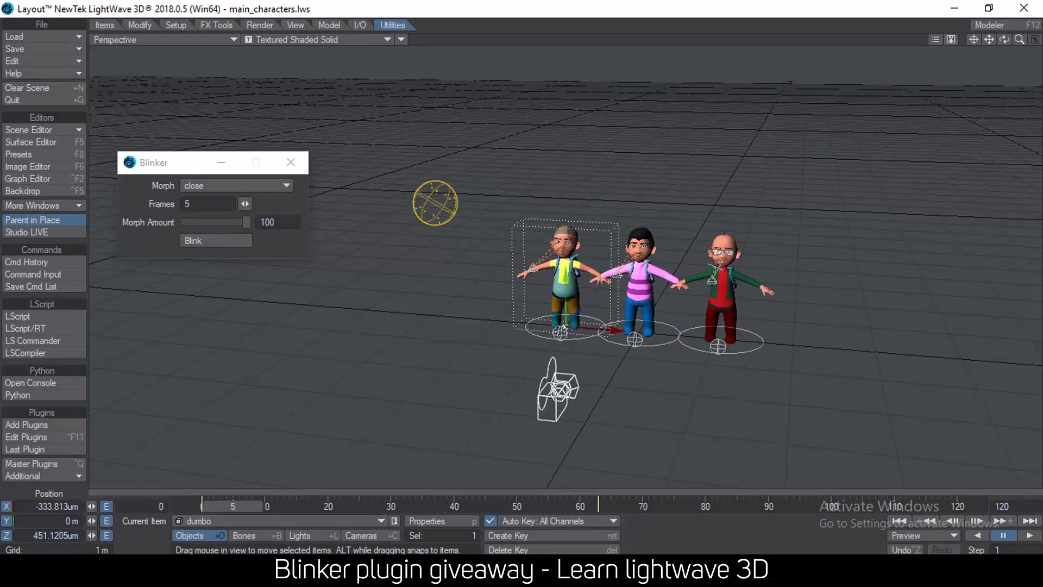